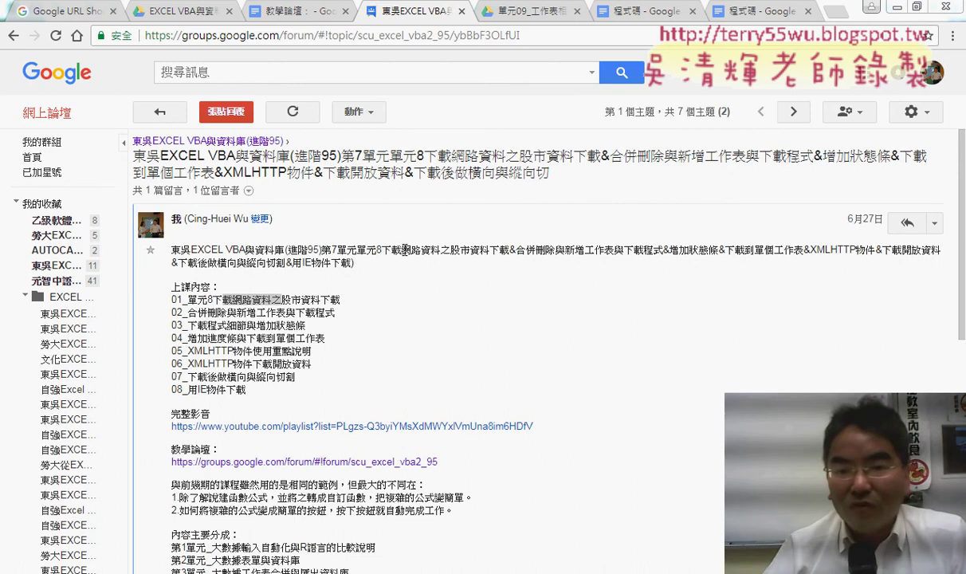
# Highlight 股市資料 in the course post, then switch to the Excel workbook 問題07
pyautogui.moveTo(449, 252); pyautogui.dragTo(490, 254)
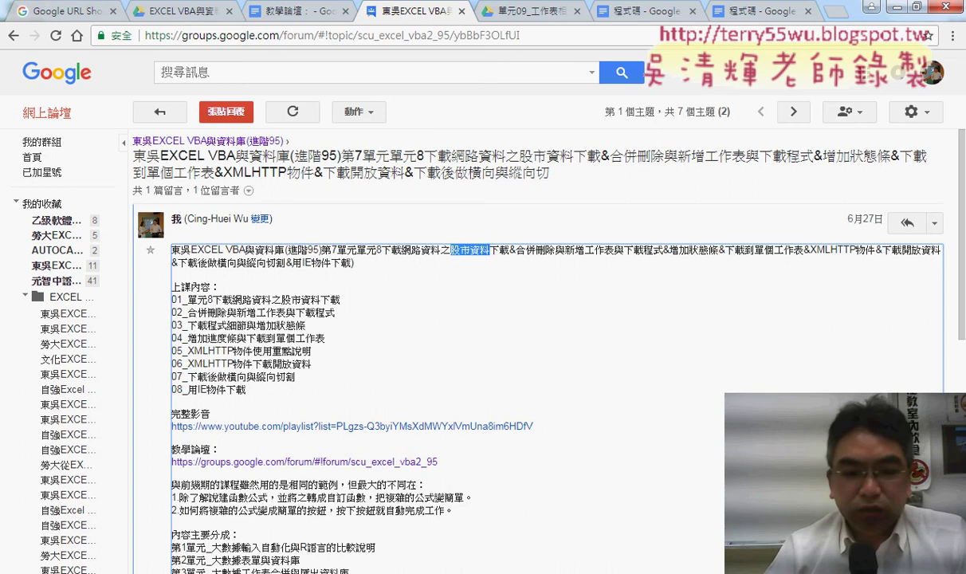
pyautogui.hotkey('alt', 'Tab')
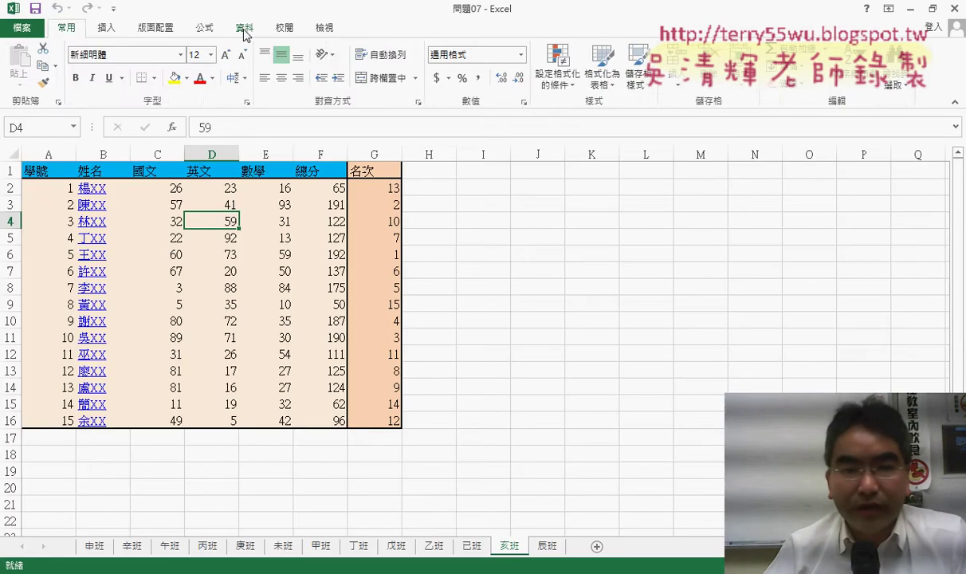
pyautogui.click(244, 29)
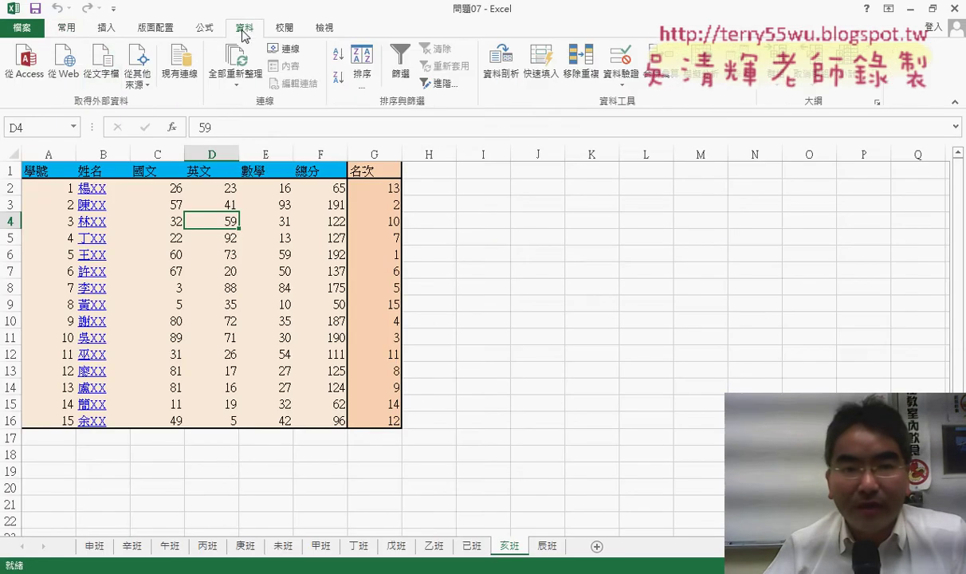
pyautogui.click(64, 76)
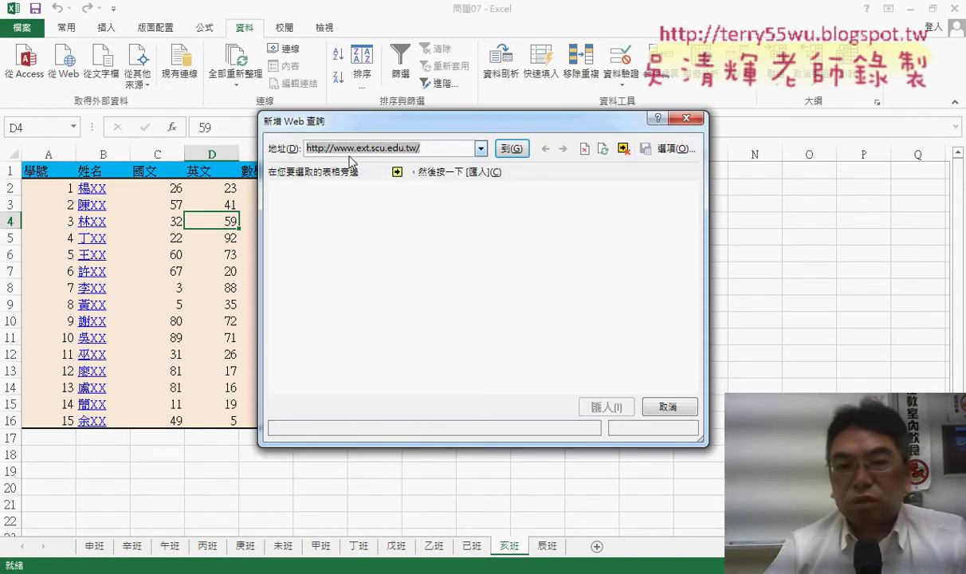
pyautogui.press('Return')
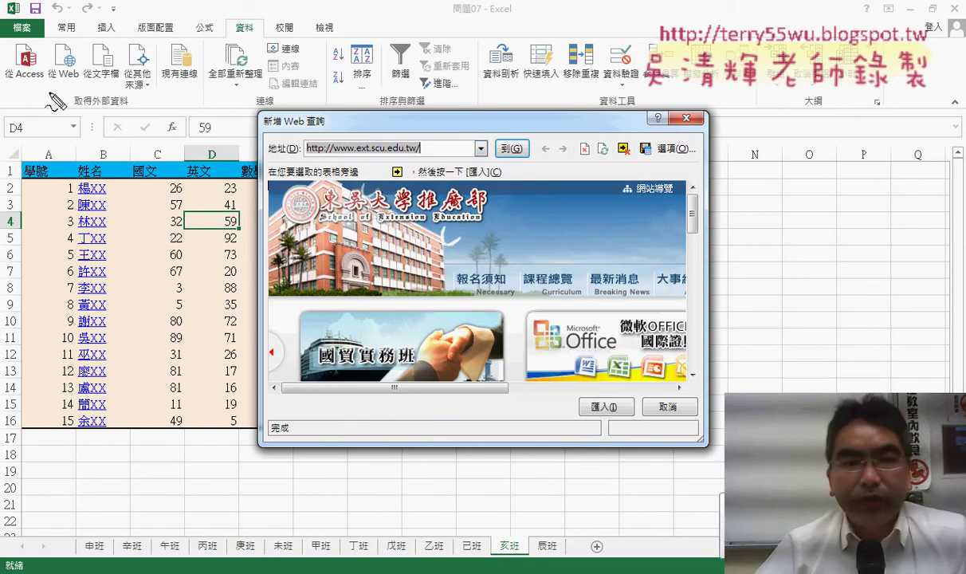
# Annotate the web-import steps on screen, clear the marks, and move the query window aside
pyautogui.moveTo(49, 89); pyautogui.dragTo(64, 94)
pyautogui.moveTo(239, 39); pyautogui.dragTo(248, 44)
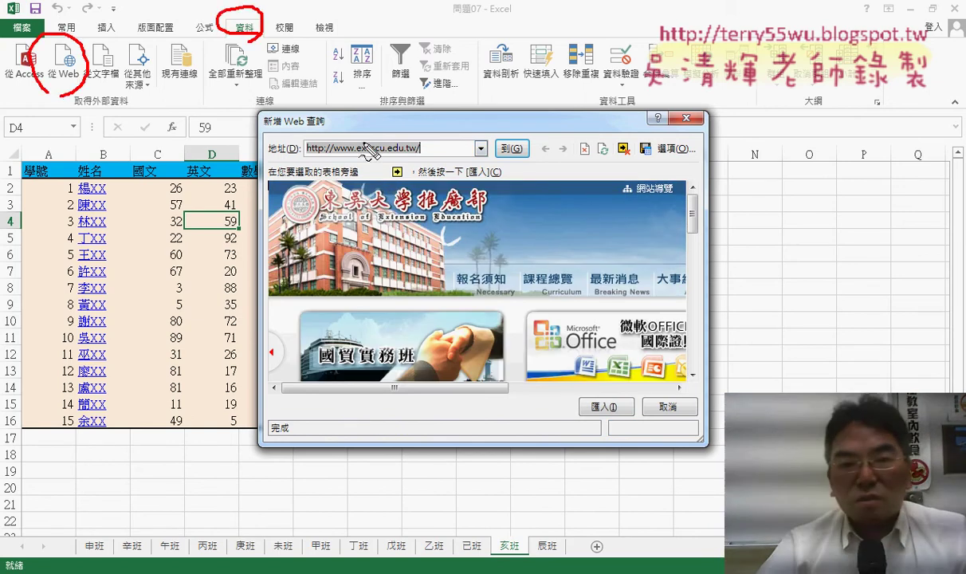
pyautogui.moveTo(382, 164); pyautogui.dragTo(410, 204)
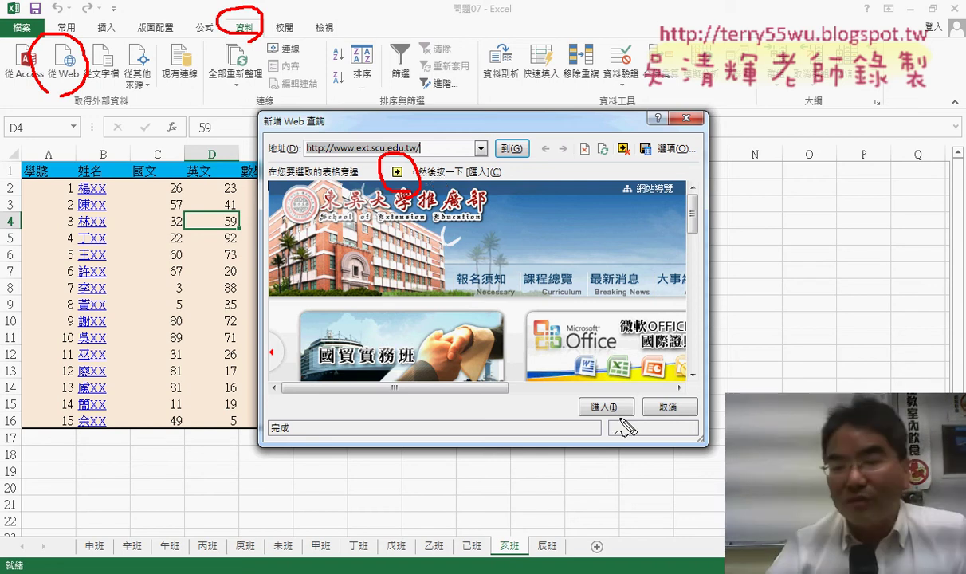
pyautogui.moveTo(620, 421); pyautogui.dragTo(599, 426)
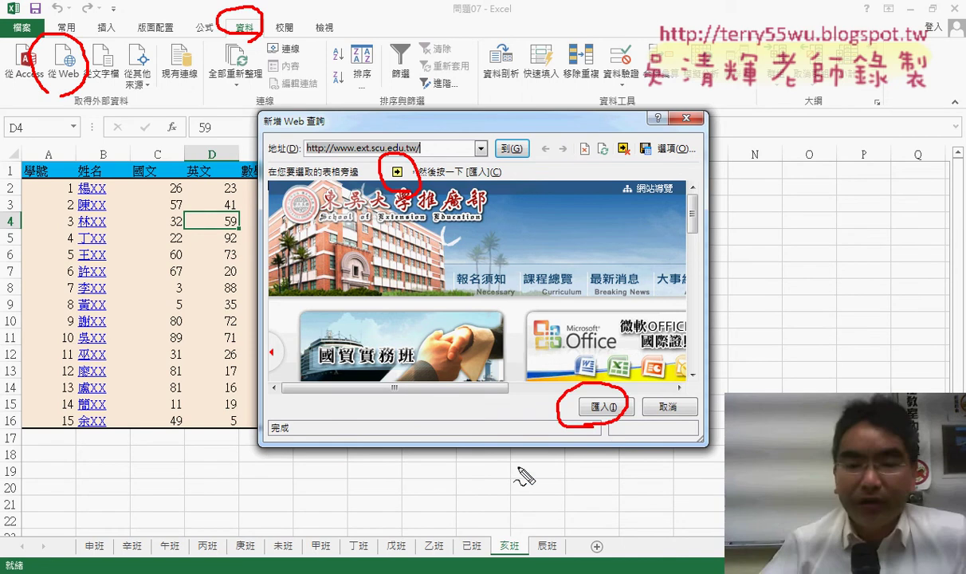
pyautogui.press('Escape')
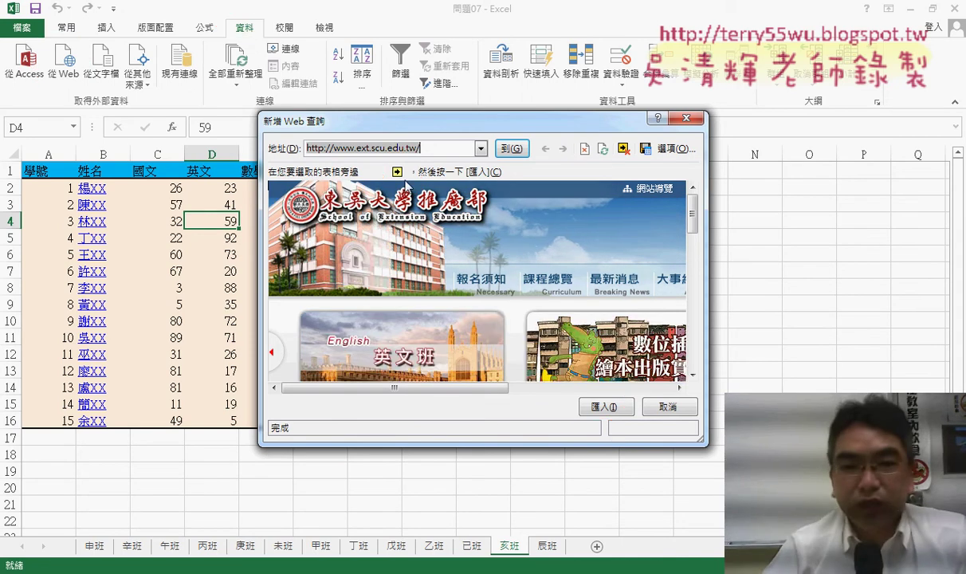
pyautogui.moveTo(404, 129); pyautogui.dragTo(187, 44)
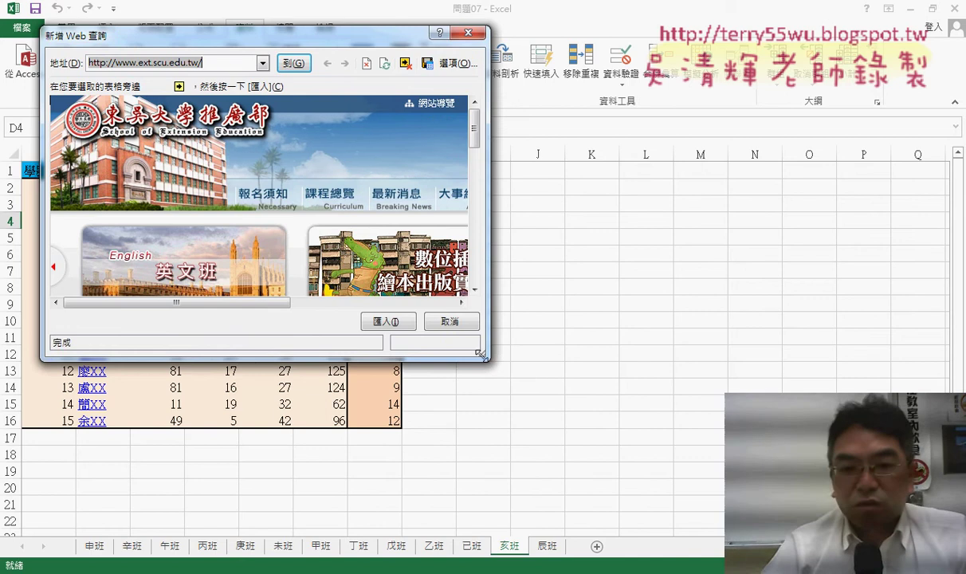
# Resize the New Web Query window larger so the whole extension school homepage is visible
pyautogui.moveTo(489, 361); pyautogui.dragTo(943, 533)
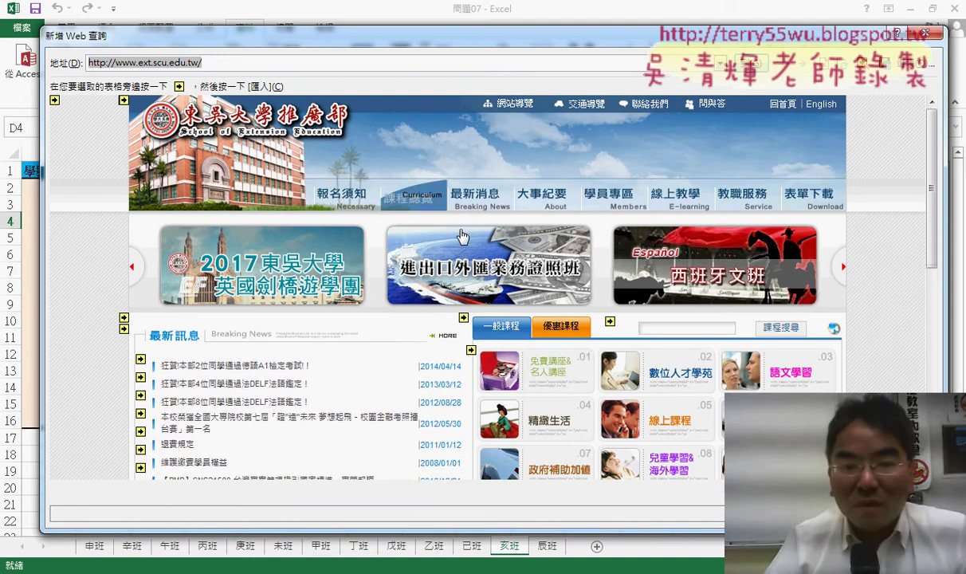
# Browse the web query to 課程總覽 and then the 數位人才 course category
pyautogui.click(426, 205)
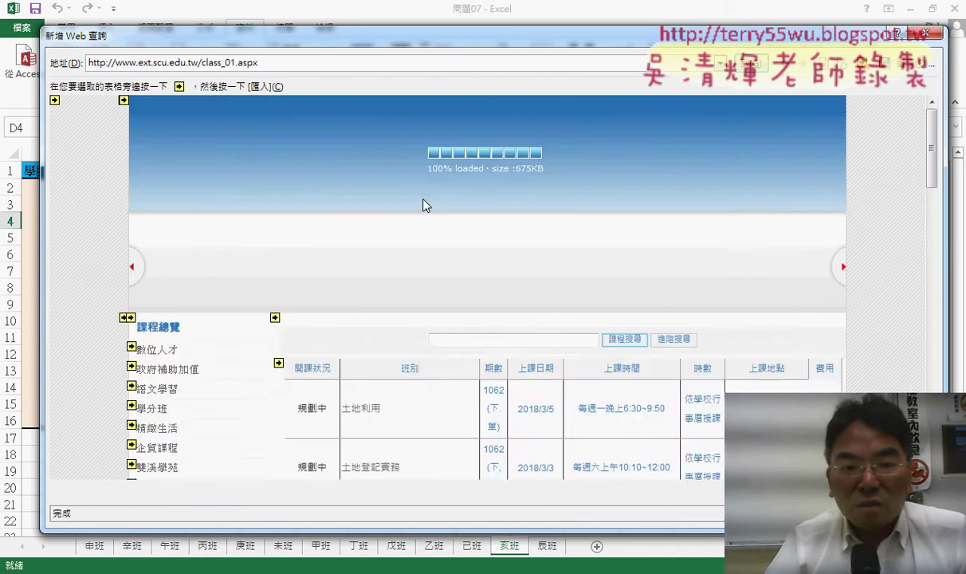
pyautogui.scroll(-1, 383, 247)
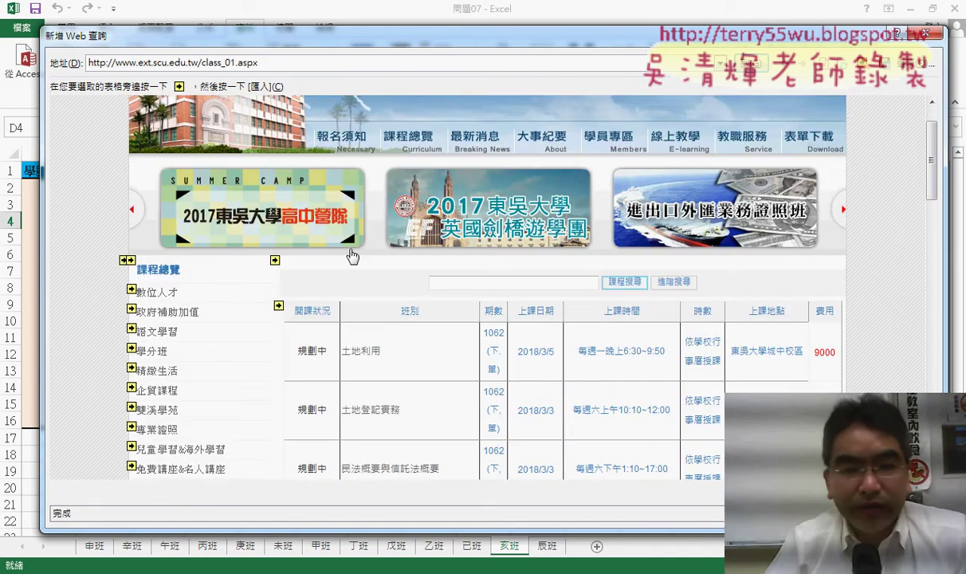
pyautogui.click(175, 297)
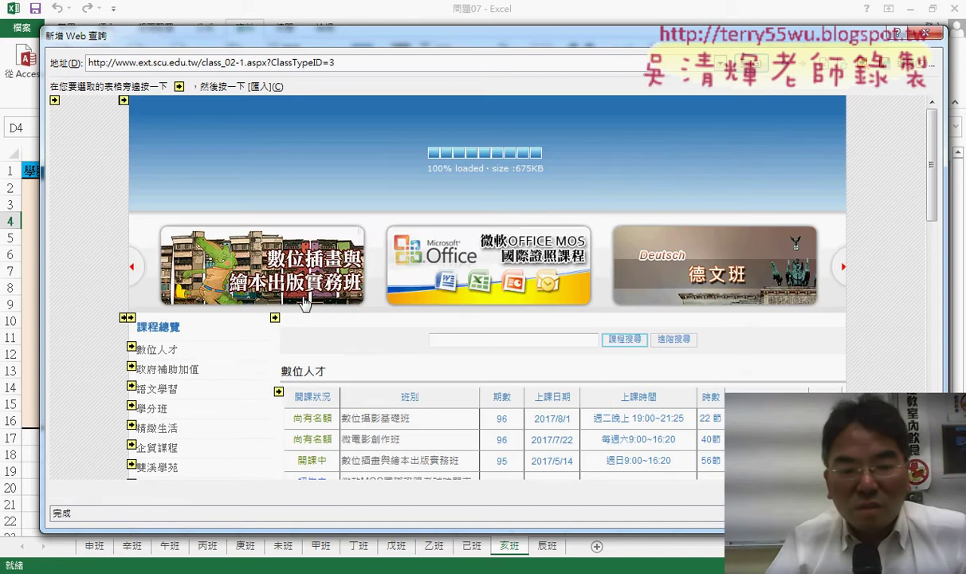
# Scroll through the 數位人才 course table of statuses, dates, hours, locations and fees
pyautogui.scroll(-2, 385, 310)
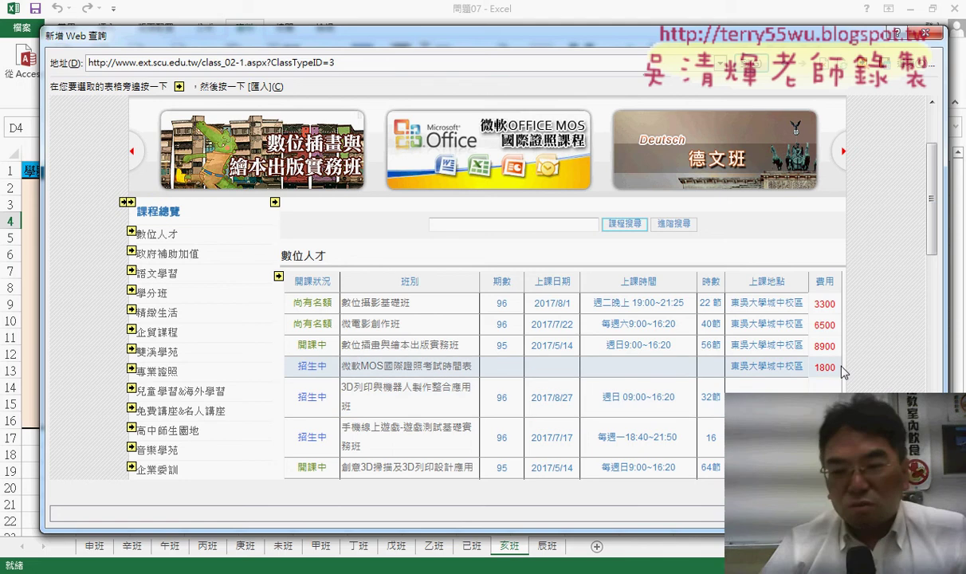
pyautogui.scroll(-5, 845, 370)
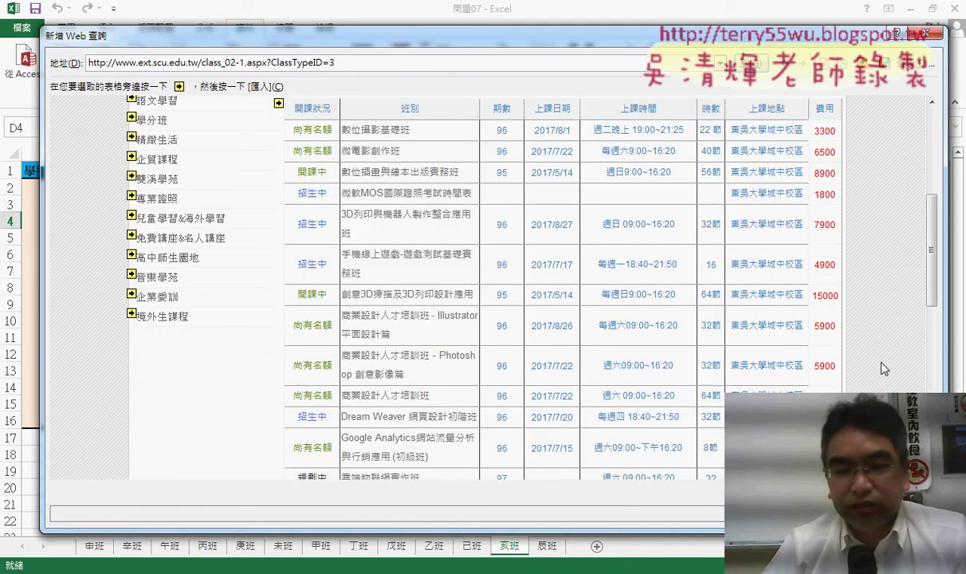
pyautogui.scroll(-1, 883, 368)
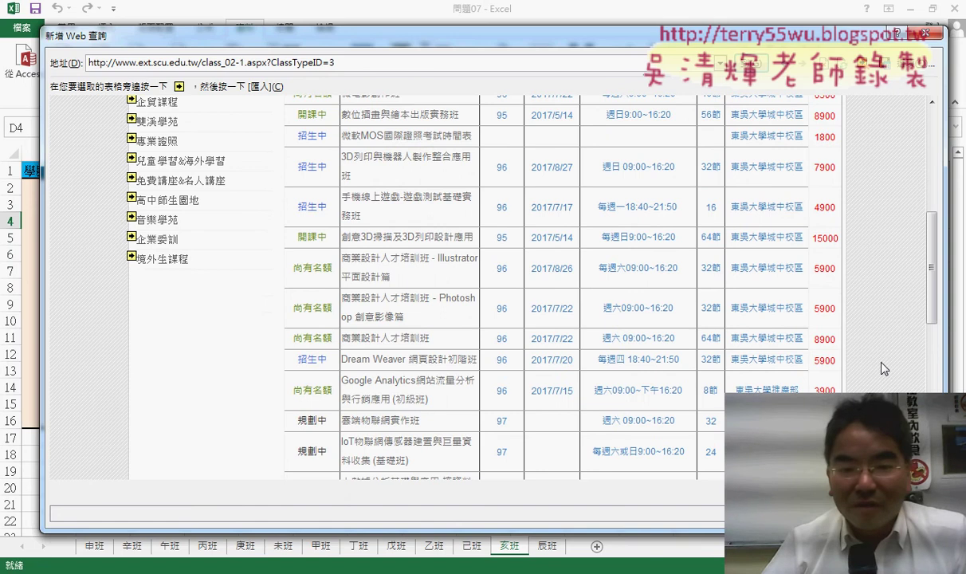
pyautogui.scroll(-2, 883, 368)
pyautogui.scroll(-2, 884, 369)
pyautogui.scroll(-2, 883, 368)
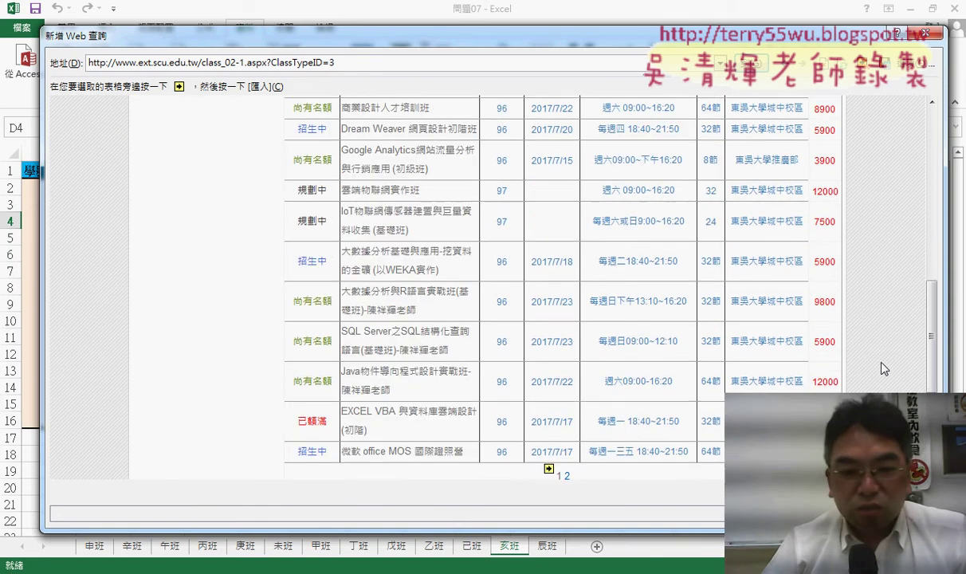
pyautogui.scroll(-2, 883, 368)
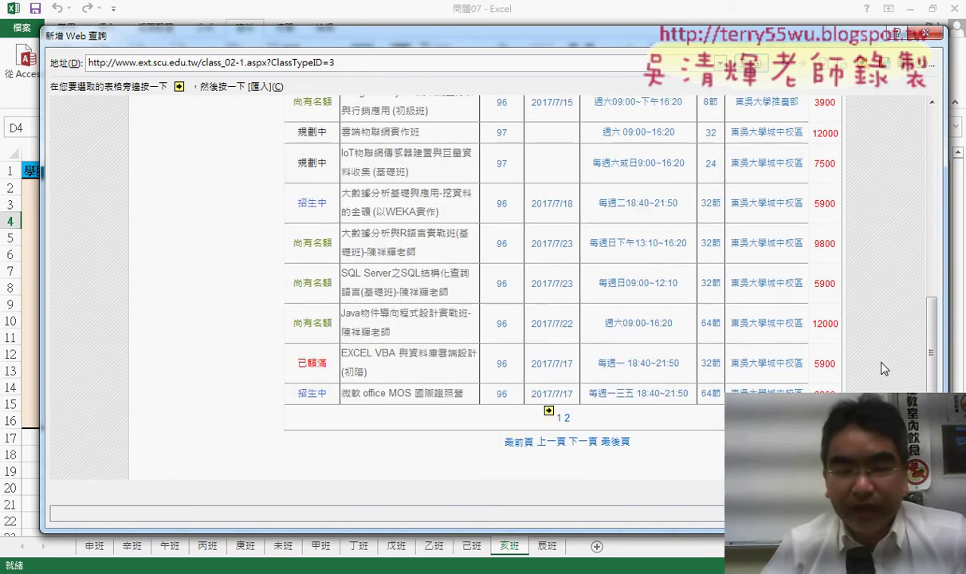
pyautogui.scroll(3, 884, 379)
pyautogui.scroll(3, 883, 382)
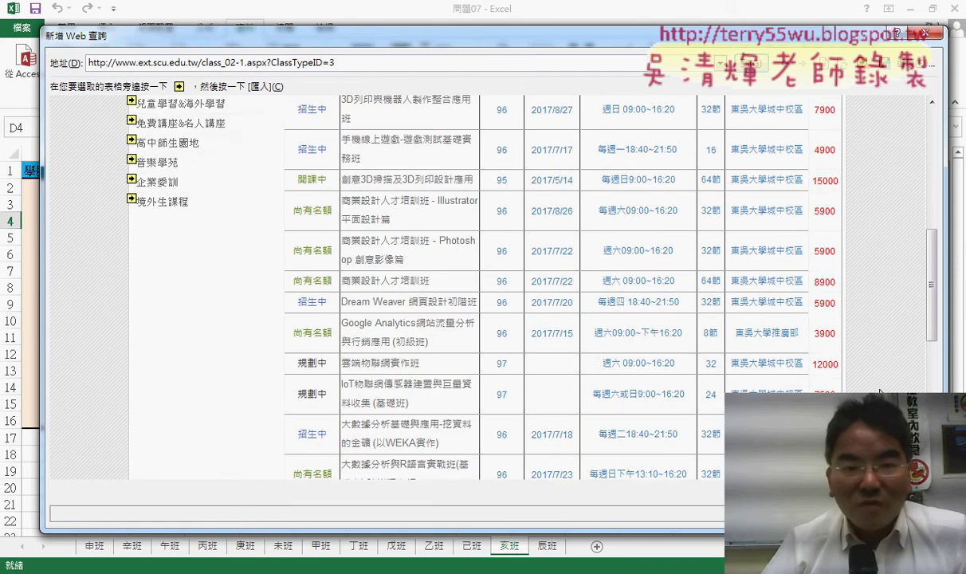
pyautogui.scroll(3, 880, 391)
pyautogui.scroll(1, 880, 390)
pyautogui.scroll(-3, 880, 390)
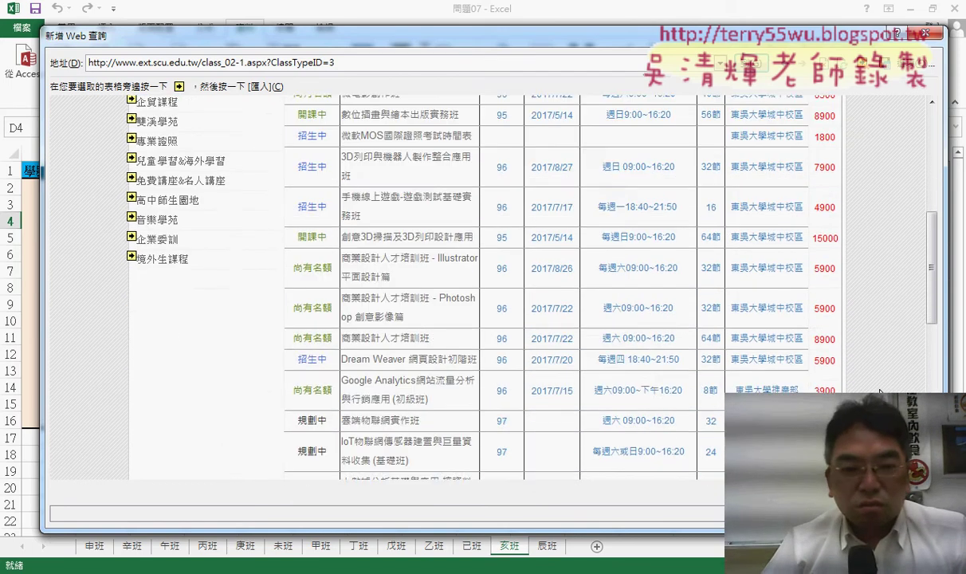
pyautogui.scroll(-1, 880, 390)
pyautogui.scroll(-3, 880, 391)
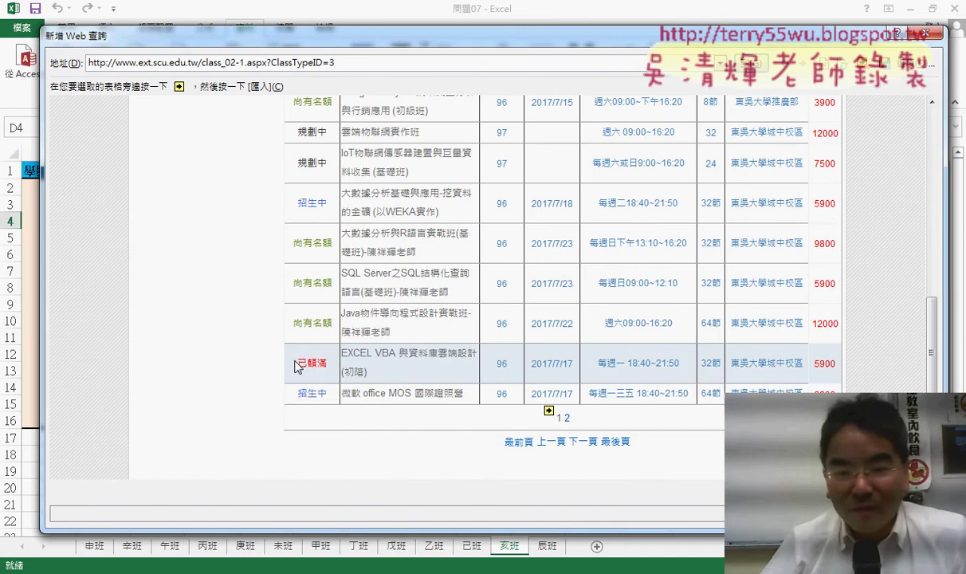
# Highlight 已額滿 to point out a full course, then clear the selection
pyautogui.doubleClick(323, 364)
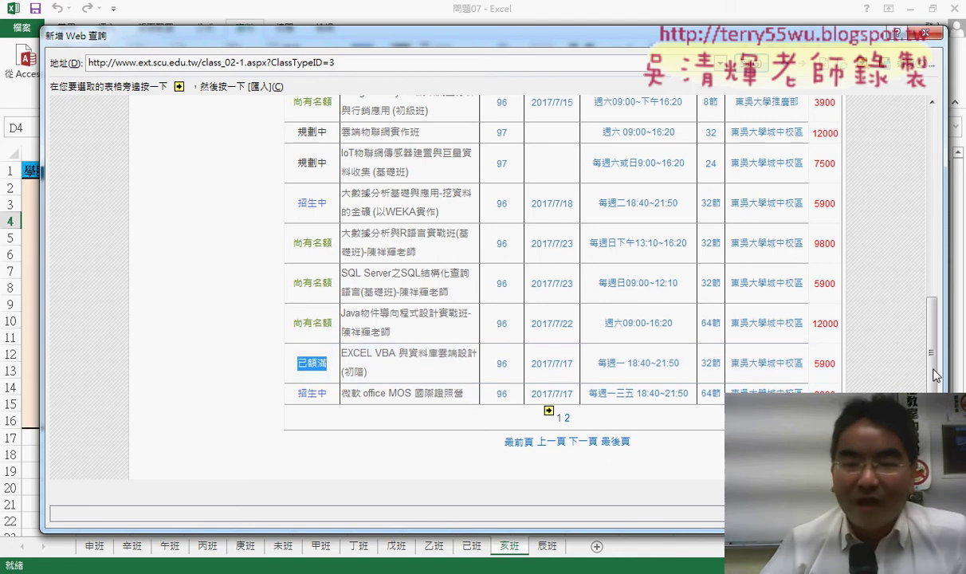
pyautogui.click(882, 383)
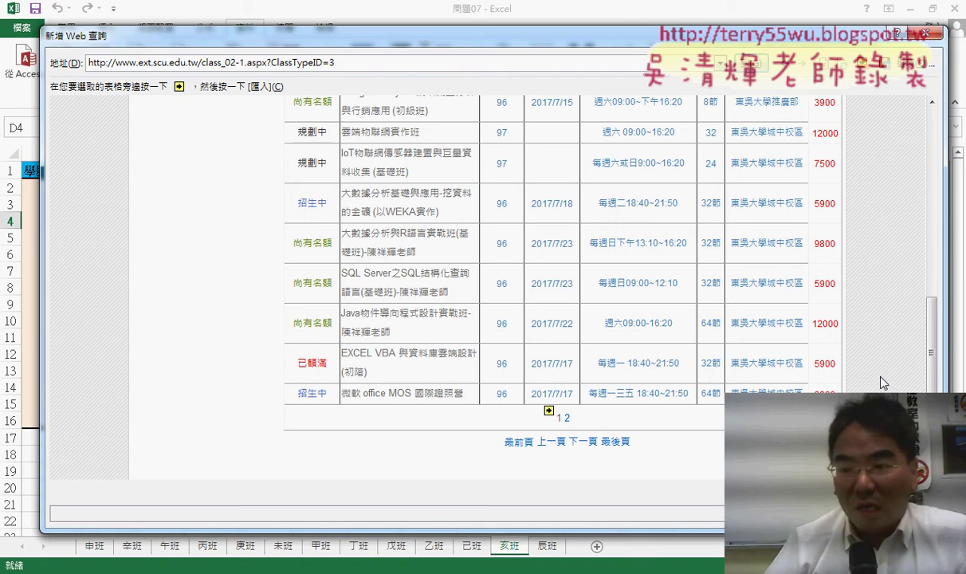
pyautogui.moveTo(931, 354); pyautogui.dragTo(933, 210)
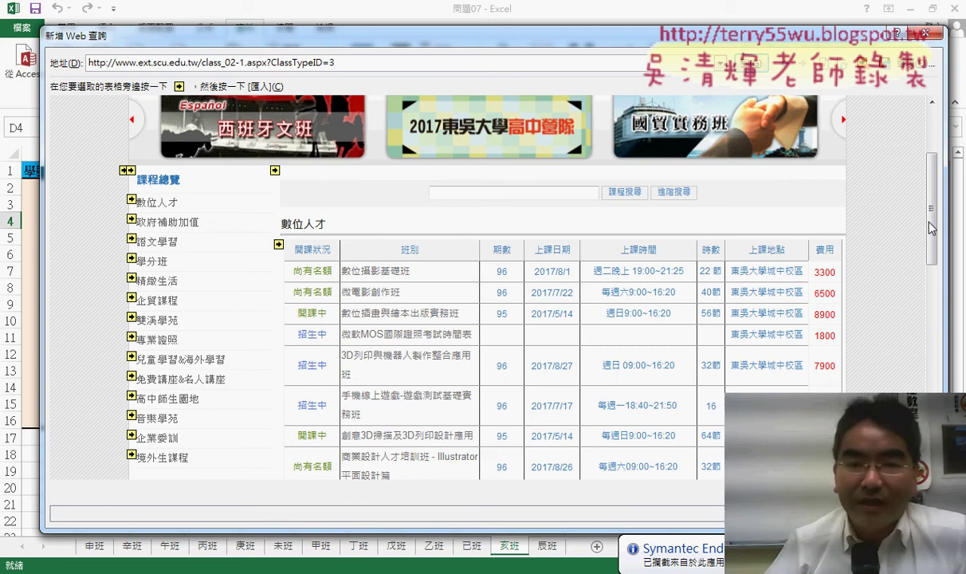
# Mark the 數位人才 course table, close the query unimported, and return to the Google Groups post
pyautogui.click(279, 247)
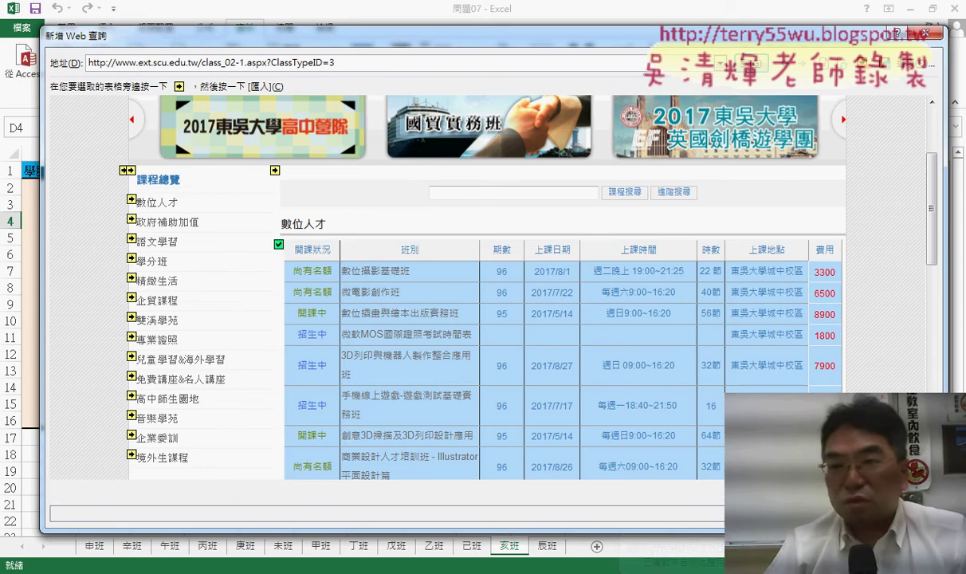
pyautogui.click(927, 37)
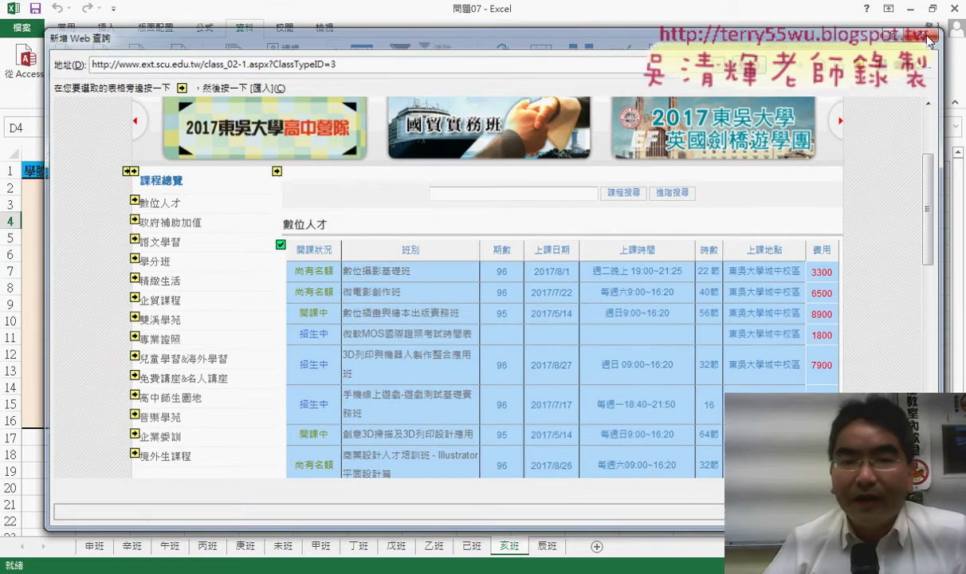
pyautogui.hotkey('alt', 'Tab')
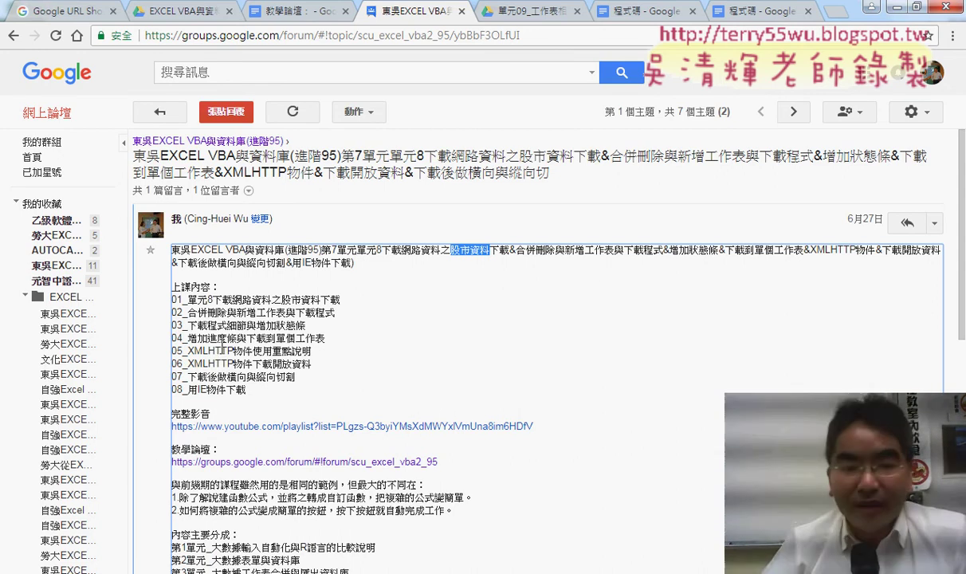
# Highlight XMLHTTP in lesson line 05, clear it, and switch to the Google Drive course folder
pyautogui.moveTo(187, 352)
pyautogui.mouseDown()
pyautogui.moveTo(233, 352)
pyautogui.moveTo(200, 352)
pyautogui.mouseUp()
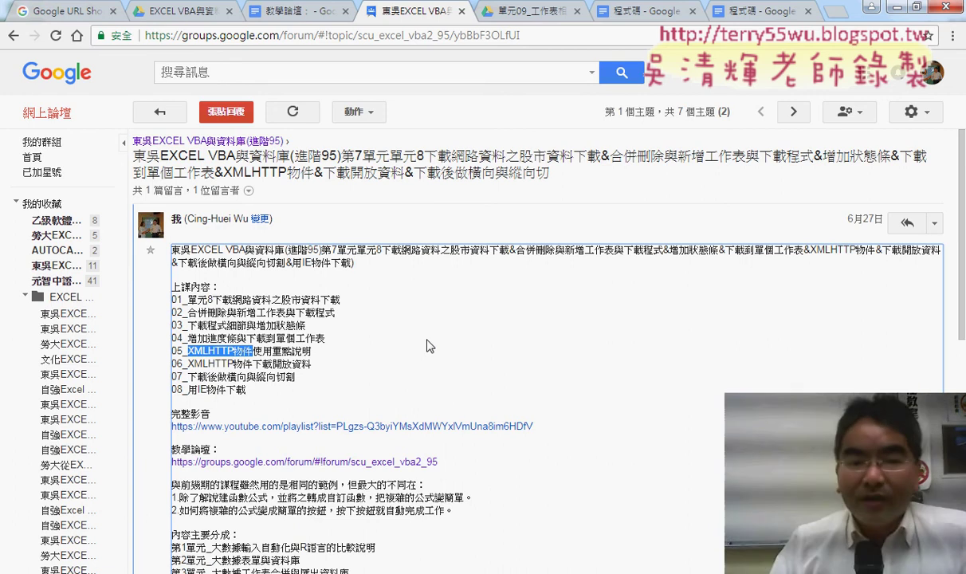
pyautogui.click(192, 389)
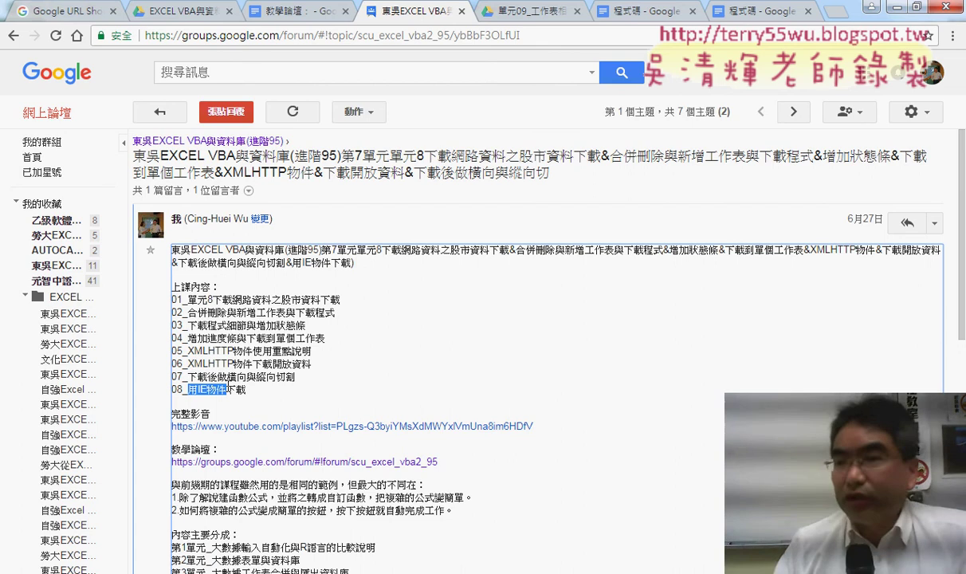
pyautogui.click(192, 11)
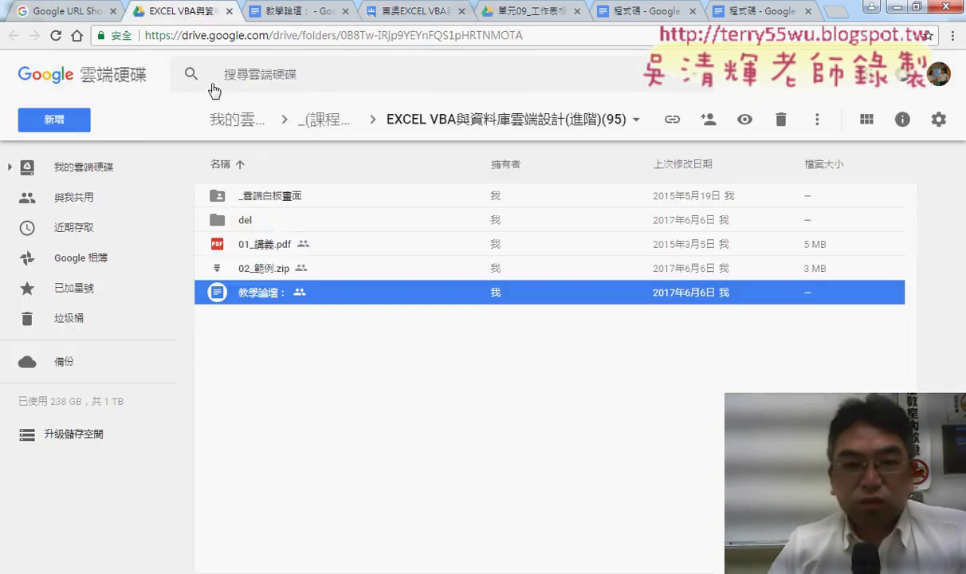
# Open the IE物件下載觀測資料程式碼 document from _雲端白板畫面 > 單元08_下載網路資料
pyautogui.doubleClick(327, 200)
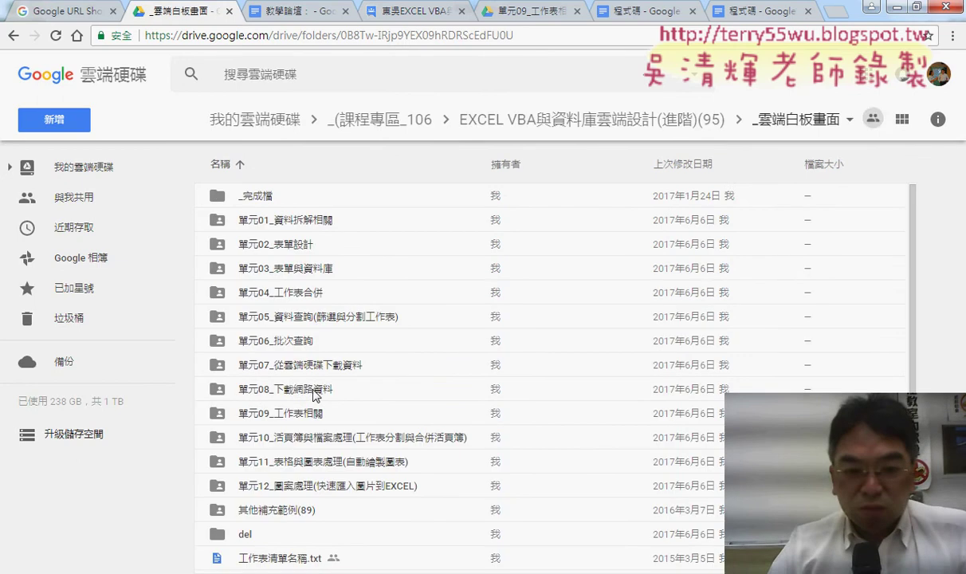
pyautogui.doubleClick(315, 394)
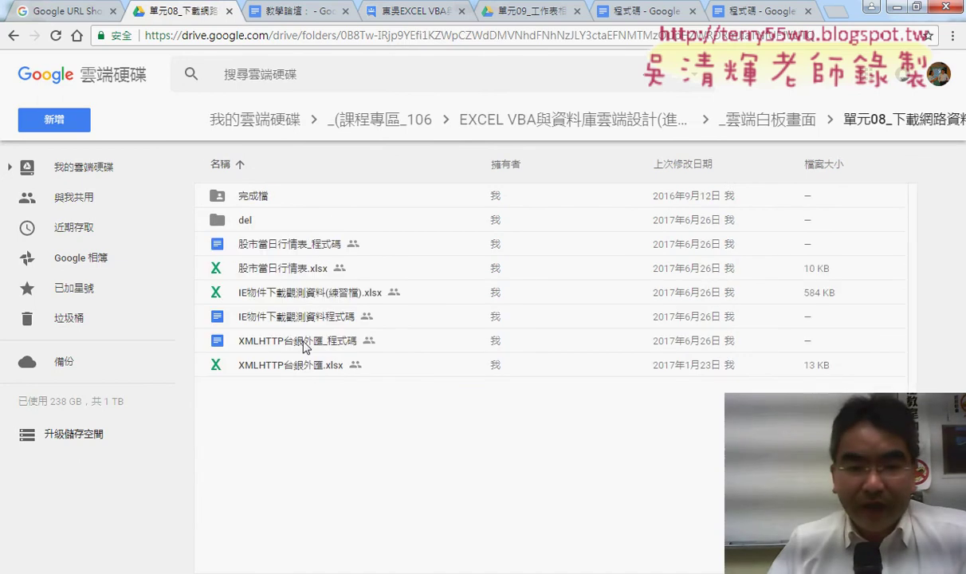
pyautogui.click(298, 317)
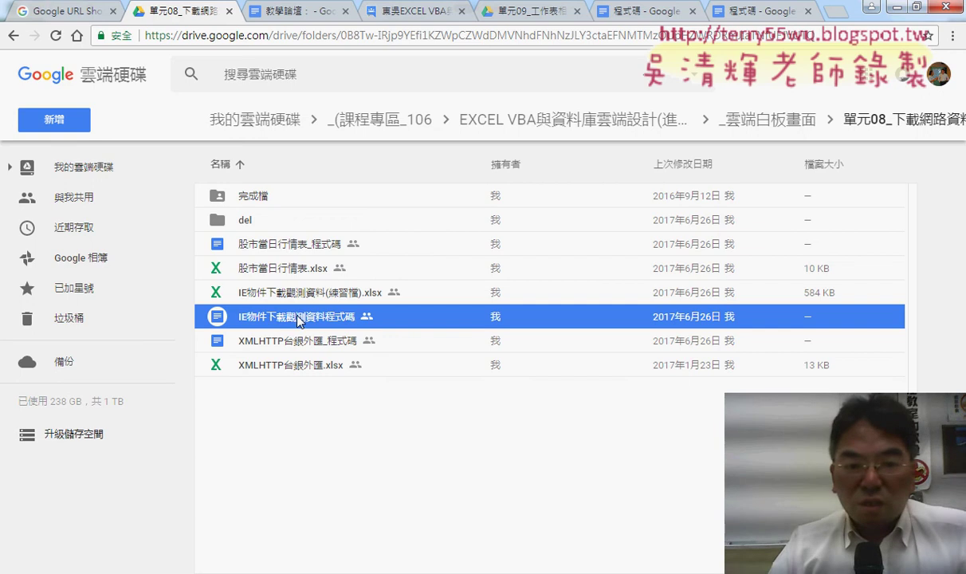
pyautogui.doubleClick(298, 317)
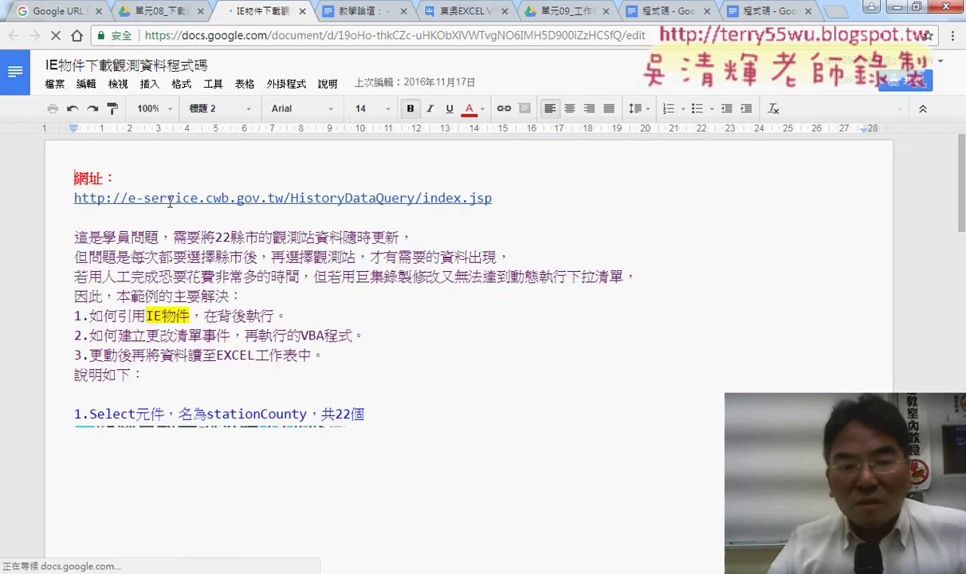
# Follow the document's link to the CWB query page in a new tab and reload after the error
pyautogui.click(169, 199)
pyautogui.click(196, 220)
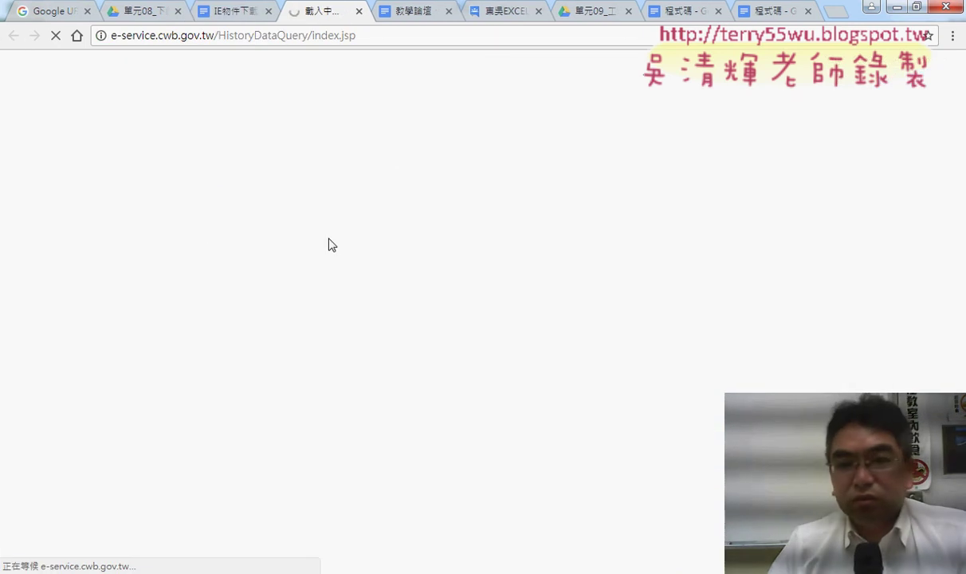
pyautogui.click(295, 342)
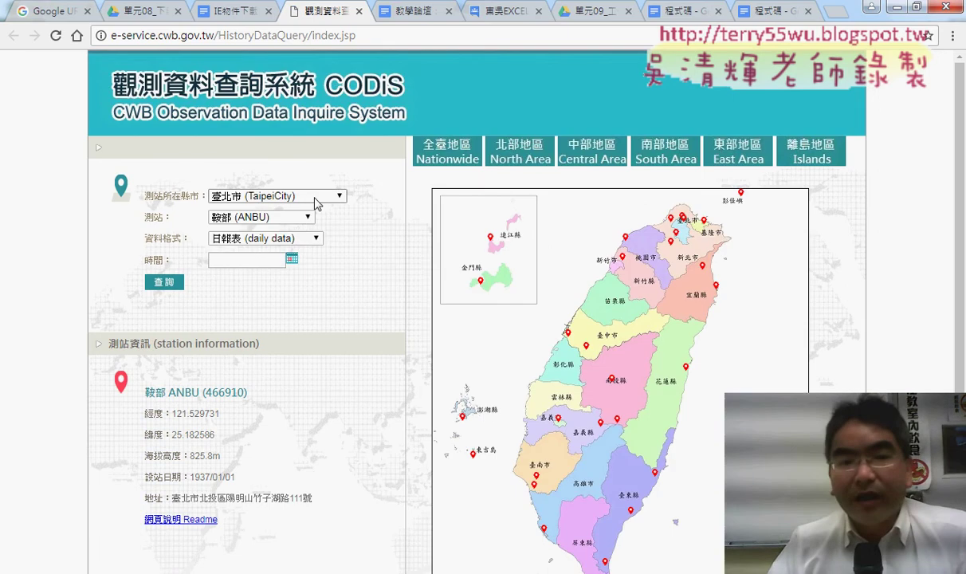
# View the 測站所在縣市 county list on CODiS, then return to the IE物件 code document
pyautogui.click(313, 199)
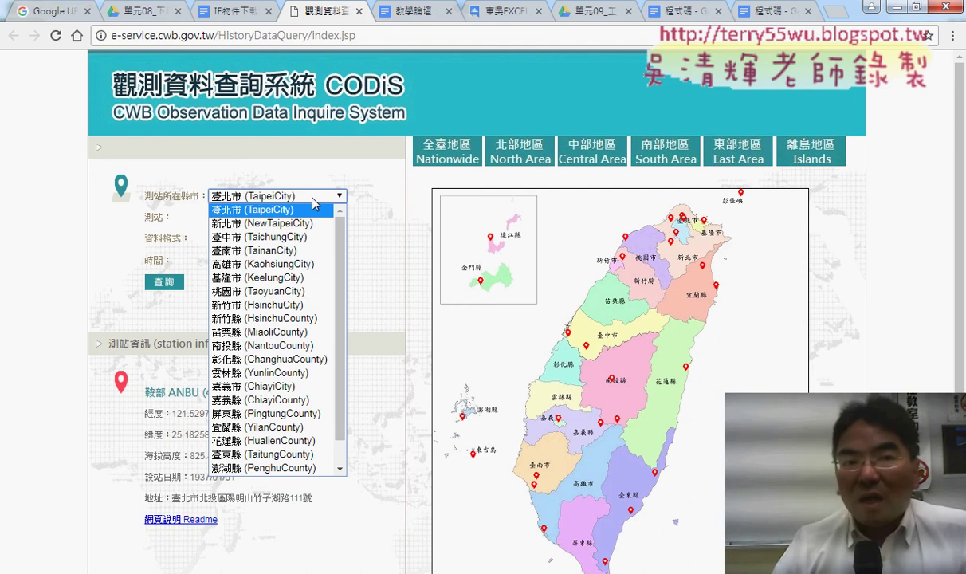
pyautogui.click(230, 11)
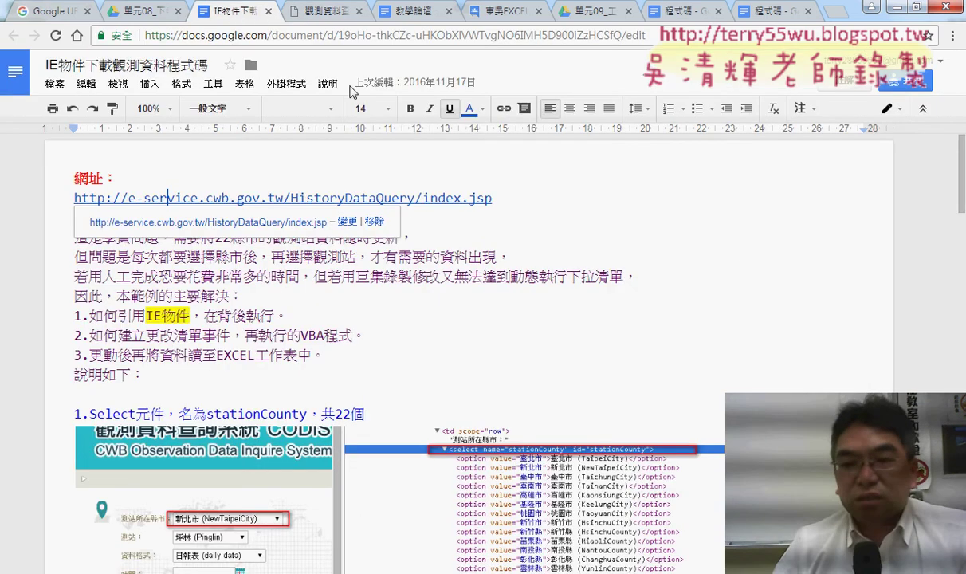
# Dismiss the link popup, scroll to VBA程式碼, and select the Set IE = CreateObject line
pyautogui.click(825, 275)
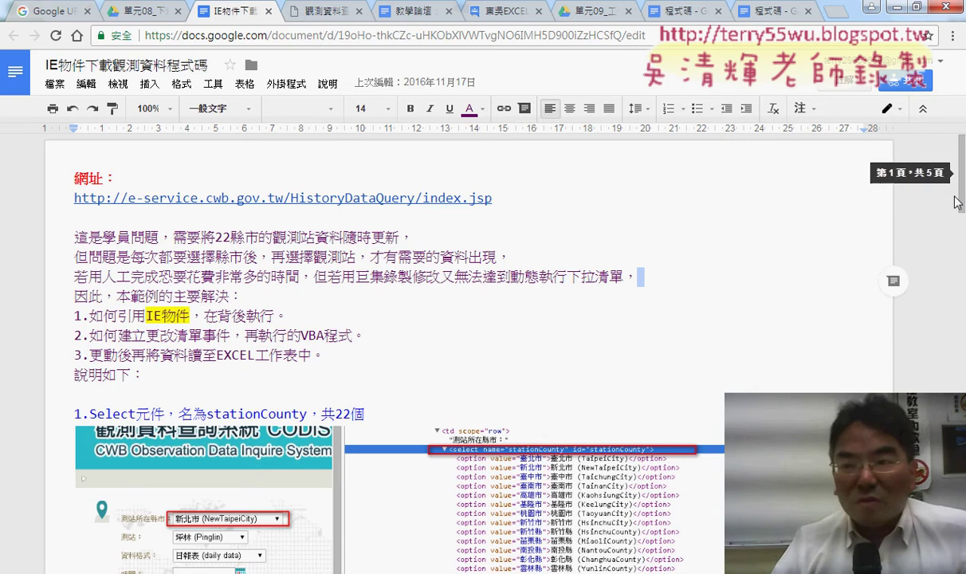
pyautogui.moveTo(963, 198); pyautogui.dragTo(963, 404)
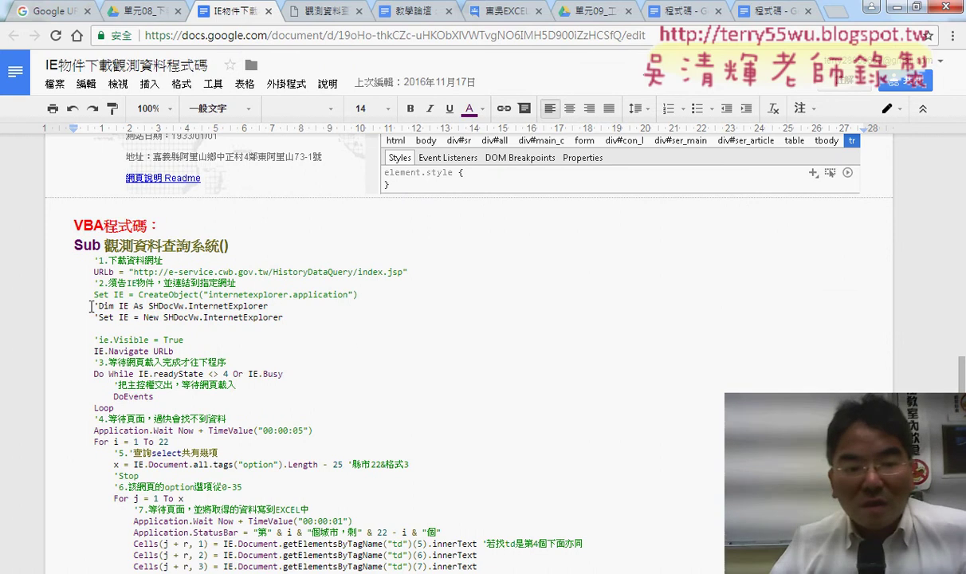
pyautogui.scroll(-3, 128, 329)
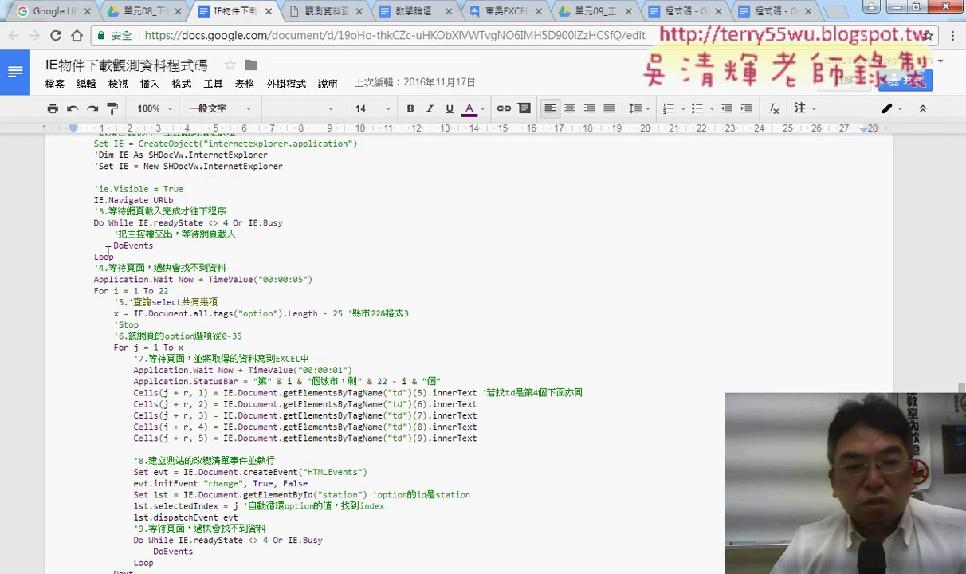
pyautogui.scroll(2, 108, 251)
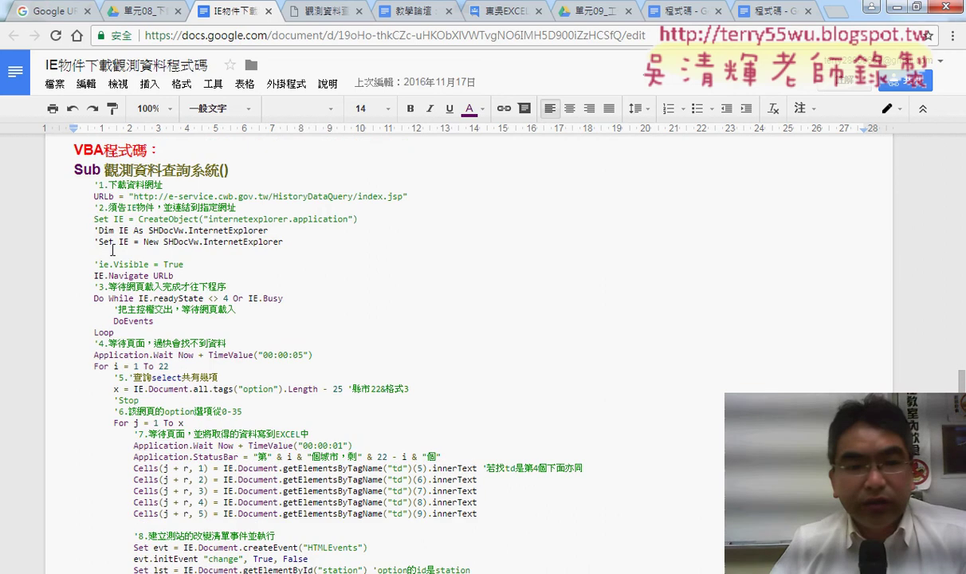
pyautogui.moveTo(94, 221); pyautogui.dragTo(366, 232)
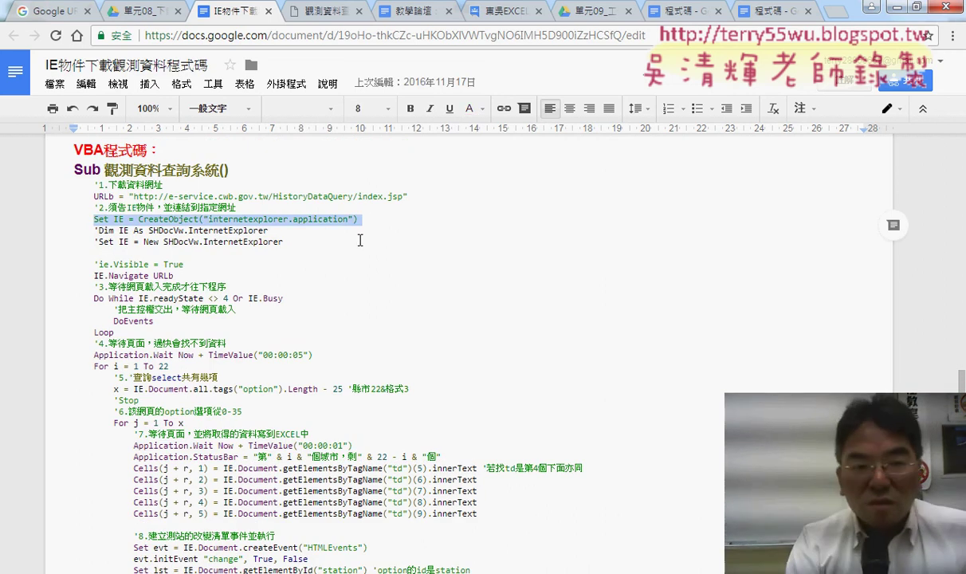
pyautogui.moveTo(363, 248)
pyautogui.mouseDown()
pyautogui.moveTo(118, 233)
pyautogui.moveTo(130, 239)
pyautogui.mouseUp()
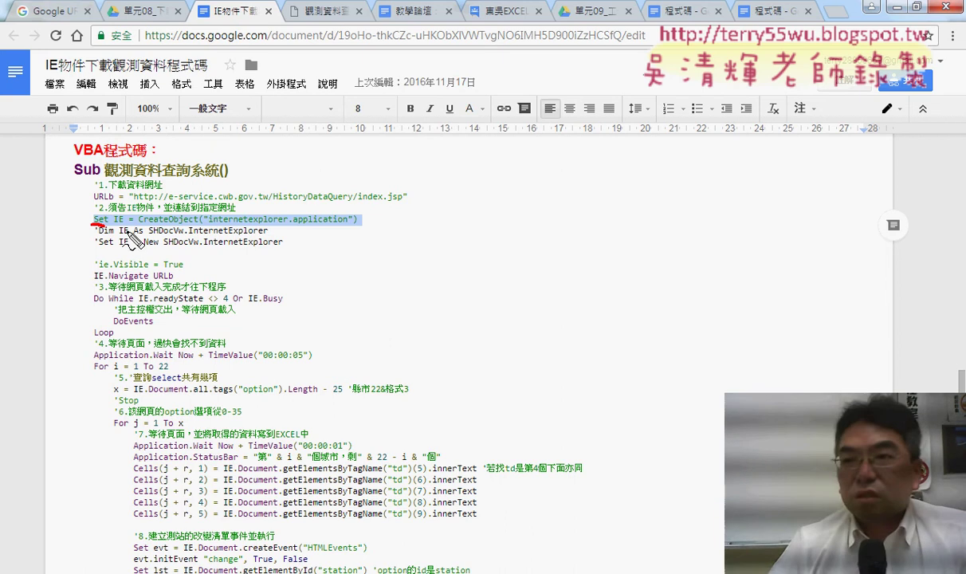
pyautogui.moveTo(508, 224)
pyautogui.mouseDown()
pyautogui.moveTo(526, 175)
pyautogui.moveTo(551, 218)
pyautogui.mouseUp()
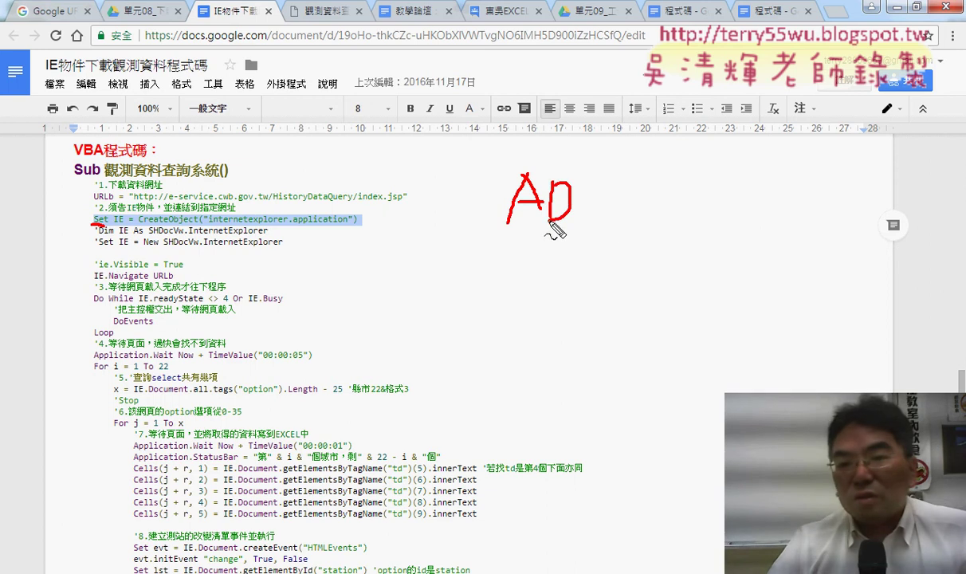
pyautogui.moveTo(610, 183)
pyautogui.mouseDown()
pyautogui.moveTo(590, 220)
pyautogui.moveTo(607, 182)
pyautogui.mouseUp()
pyautogui.moveTo(514, 236); pyautogui.dragTo(632, 235)
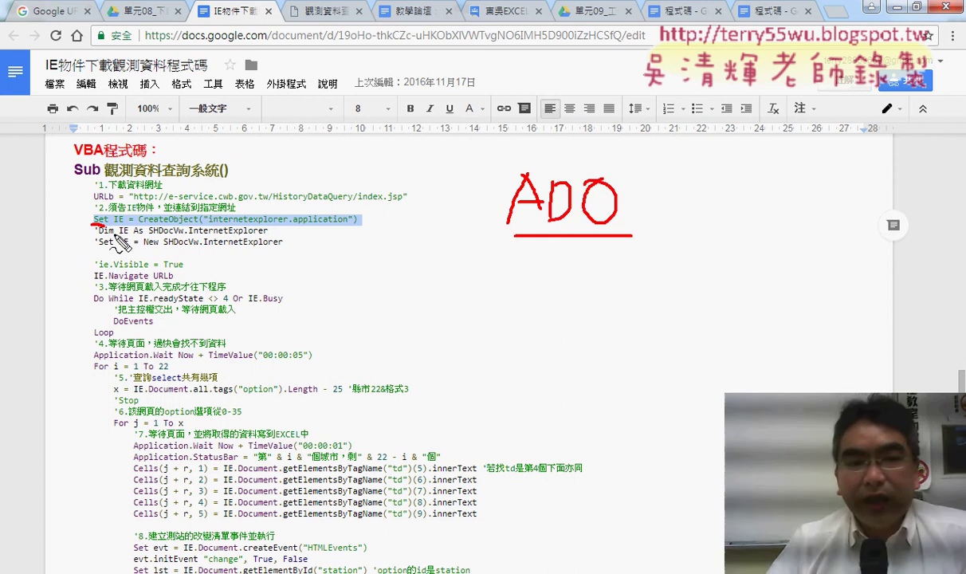
pyautogui.moveTo(123, 212); pyautogui.dragTo(128, 234)
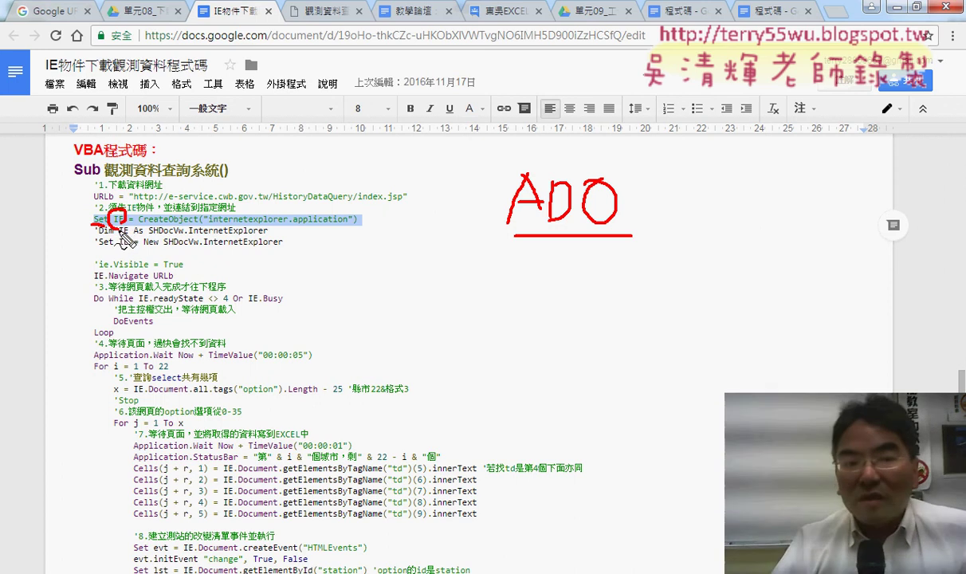
pyautogui.moveTo(127, 227); pyautogui.dragTo(350, 229)
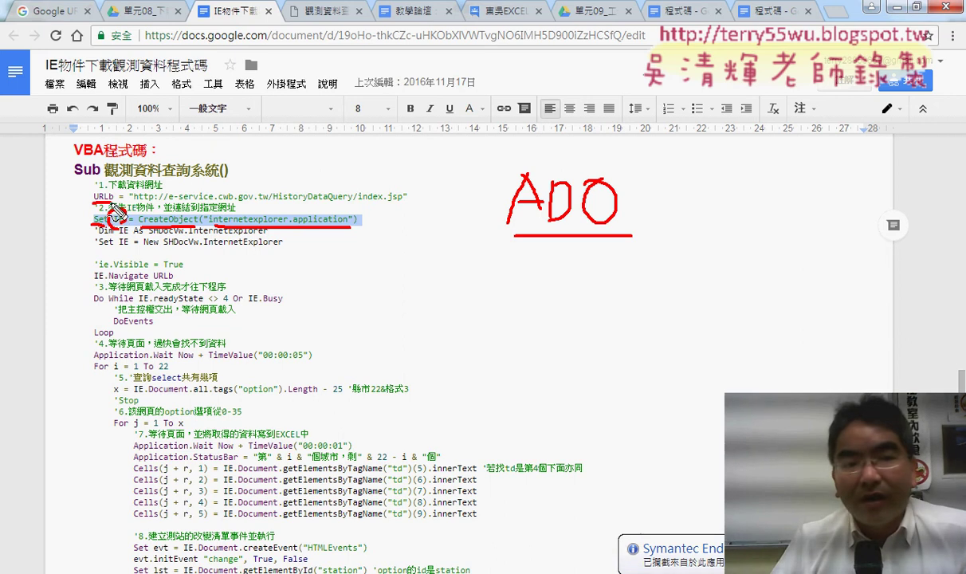
pyautogui.moveTo(114, 212); pyautogui.dragTo(405, 205)
pyautogui.moveTo(253, 191)
pyautogui.mouseDown()
pyautogui.moveTo(119, 198)
pyautogui.moveTo(140, 197)
pyautogui.mouseUp()
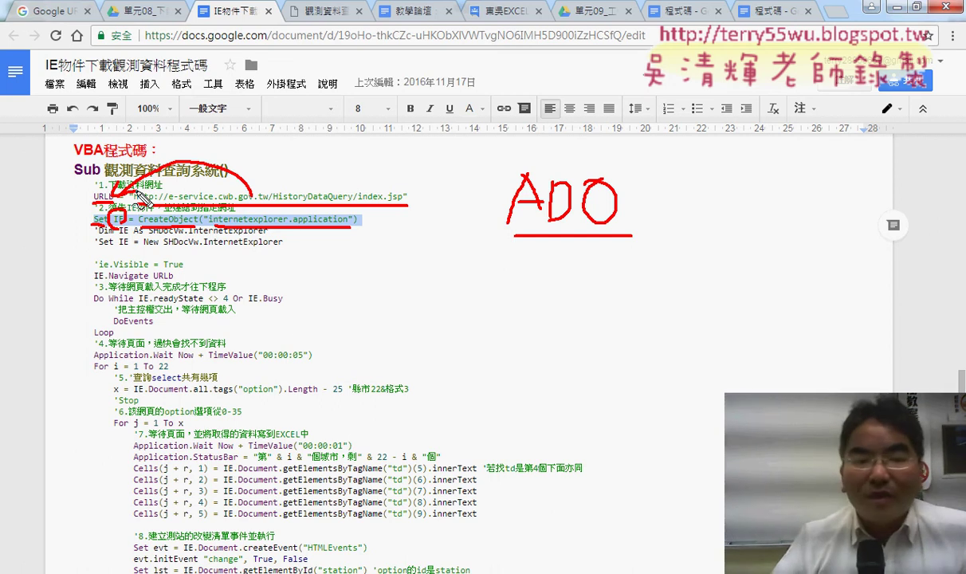
# Clear the red pen annotations and the highlight on the Set IE line
pyautogui.press('Escape')
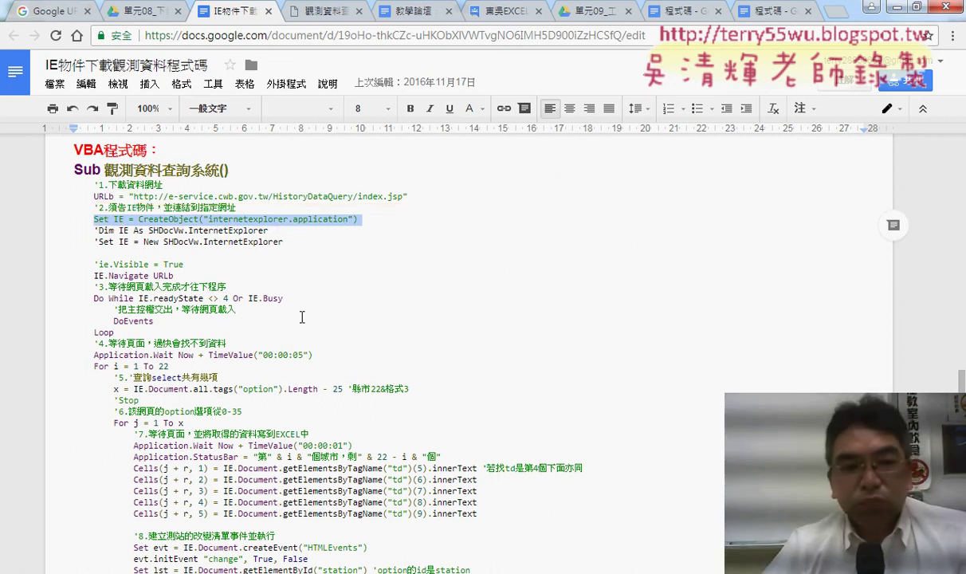
pyautogui.click(287, 301)
pyautogui.scroll(-1, 304, 319)
pyautogui.scroll(-1, 304, 319)
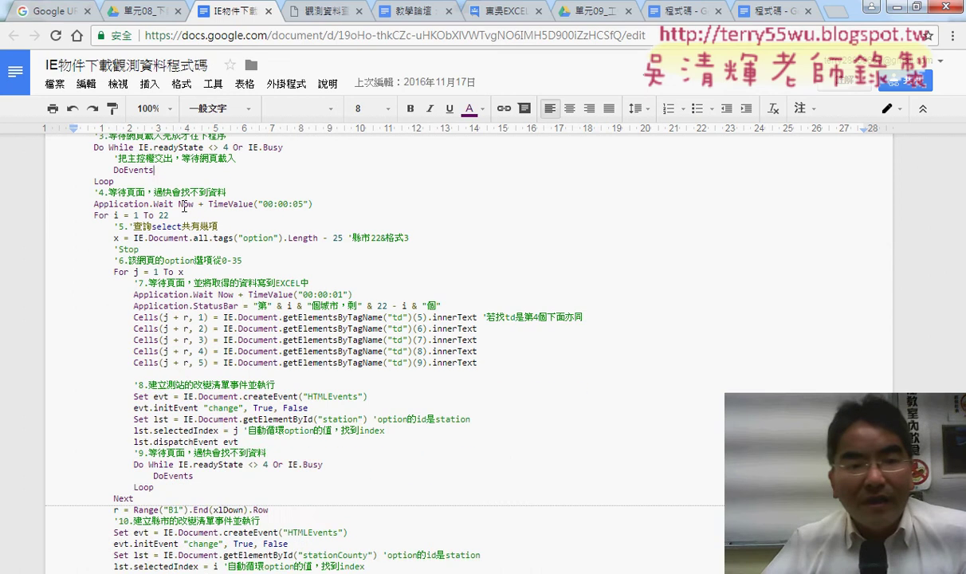
pyautogui.scroll(1, 171, 187)
# Select the IE.Navigate URLb line, then the Do While IE.readyState wait loop
pyautogui.moveTo(104, 201); pyautogui.dragTo(150, 200)
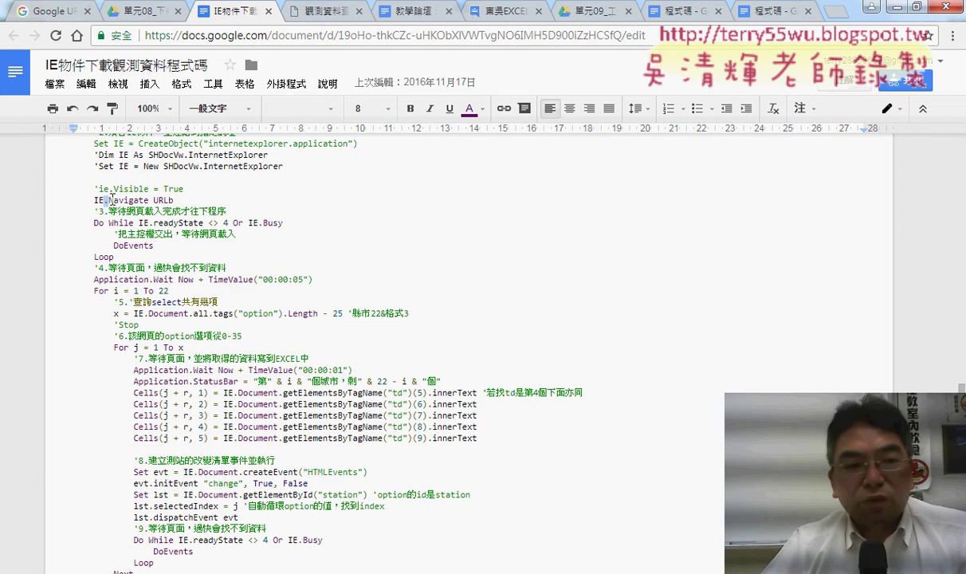
pyautogui.scroll(1, 152, 200)
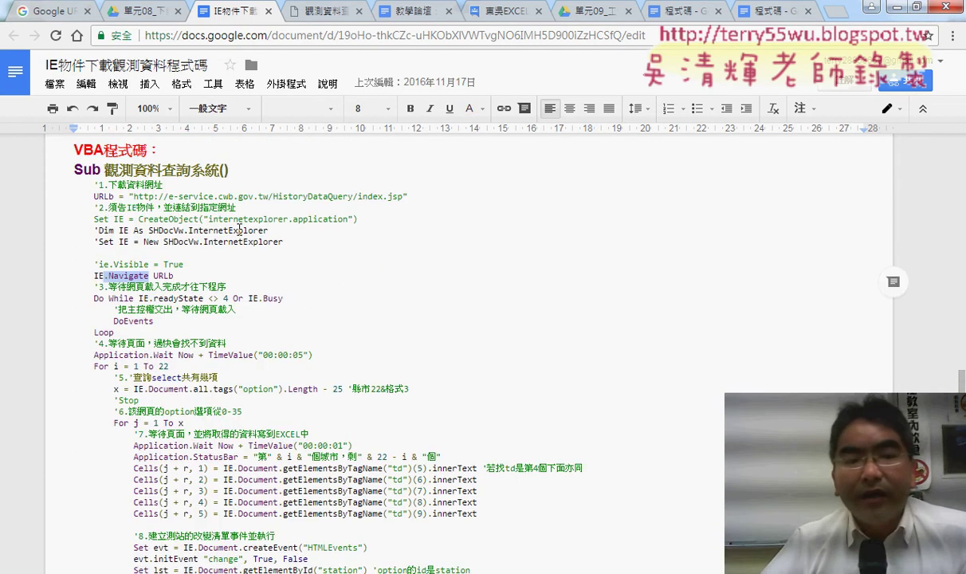
pyautogui.moveTo(181, 276); pyautogui.dragTo(93, 276)
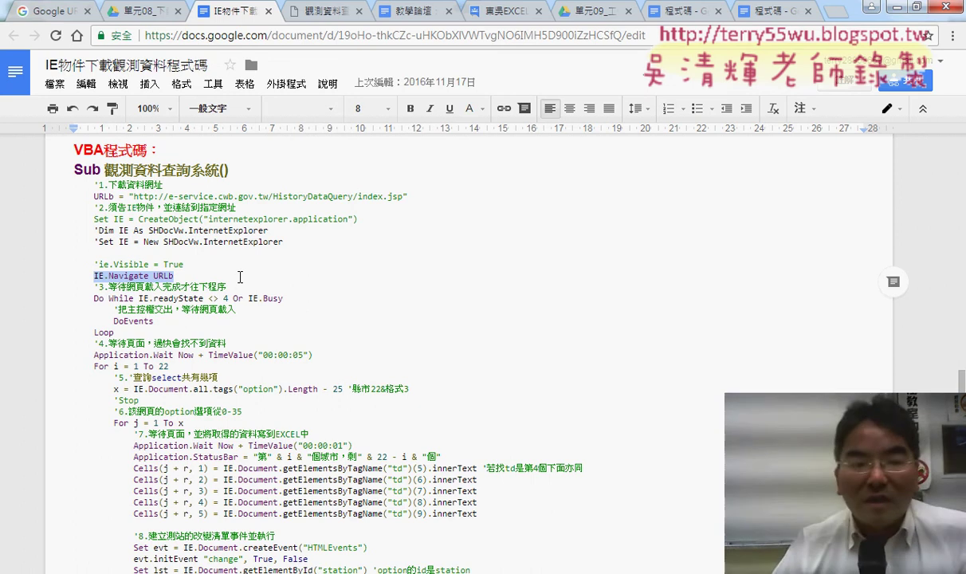
pyautogui.moveTo(94, 298)
pyautogui.mouseDown()
pyautogui.moveTo(117, 309)
pyautogui.moveTo(121, 333)
pyautogui.mouseUp()
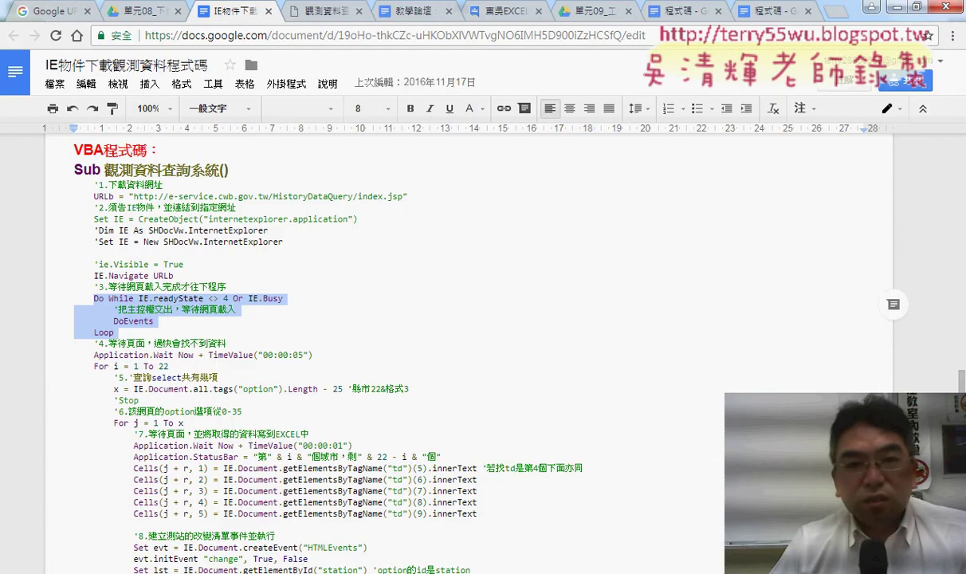
# Reload the CODiS query page, then minimize Chrome to reveal workbook 問題07
pyautogui.click(339, 16)
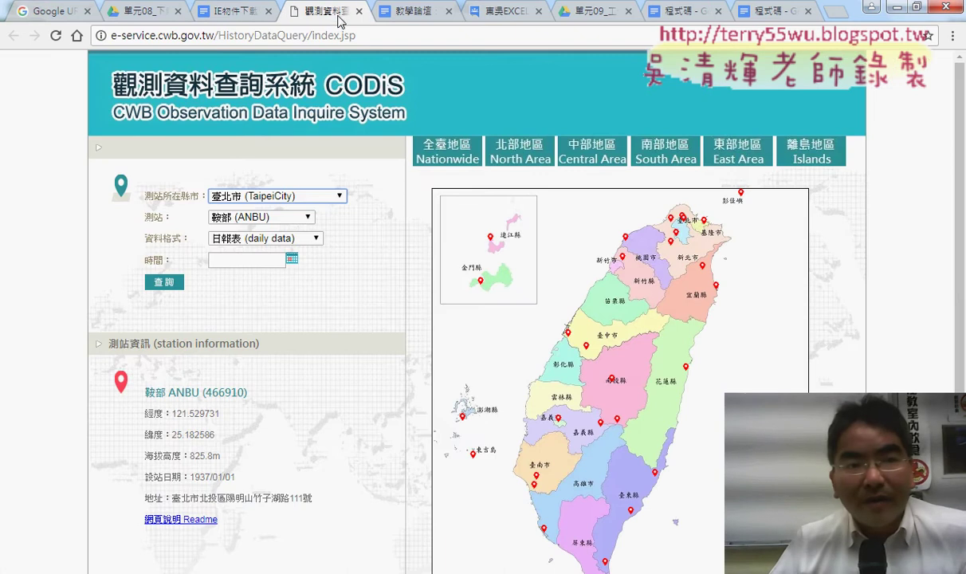
pyautogui.click(56, 36)
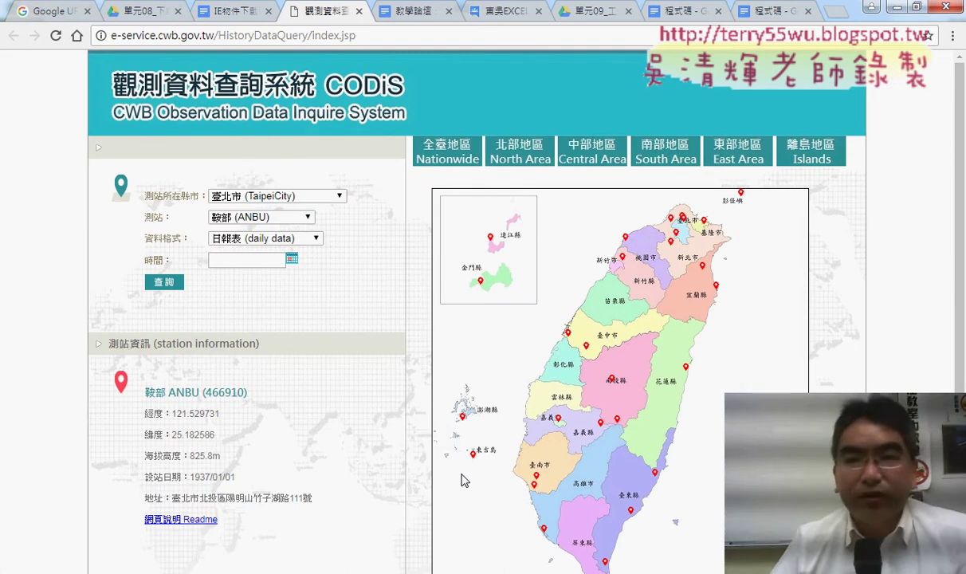
pyautogui.click(896, 8)
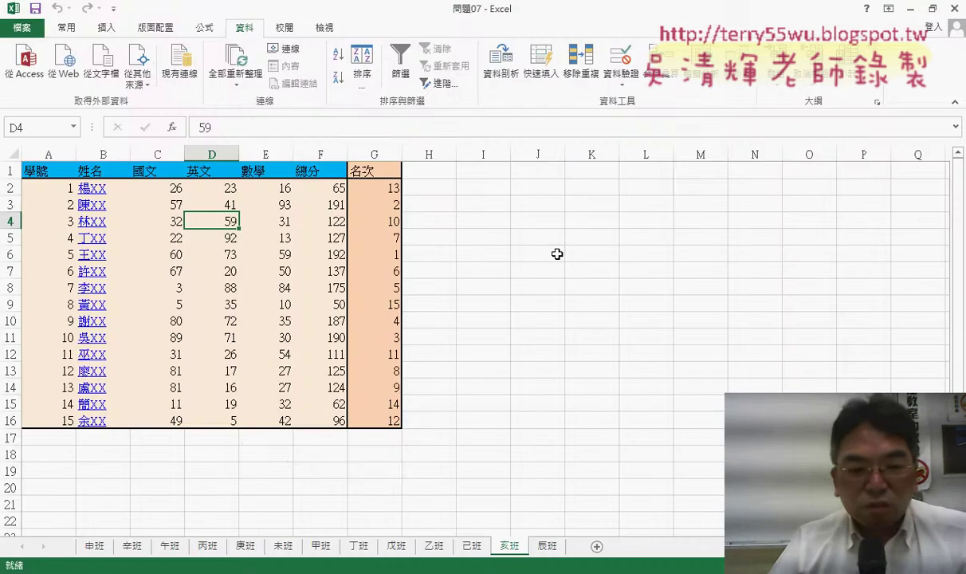
pyautogui.hotkey('alt', 'Tab')
pyautogui.click(235, 12)
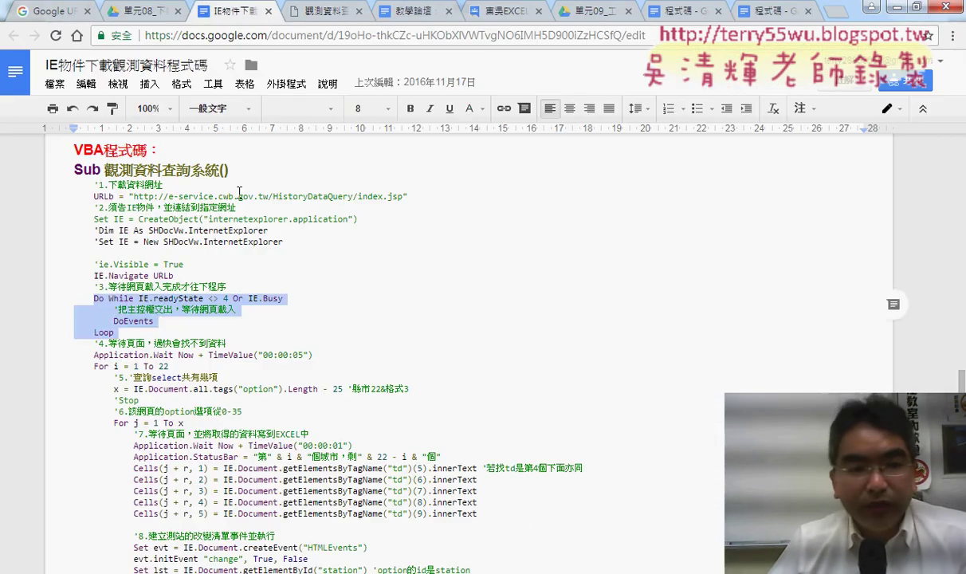
pyautogui.click(164, 297)
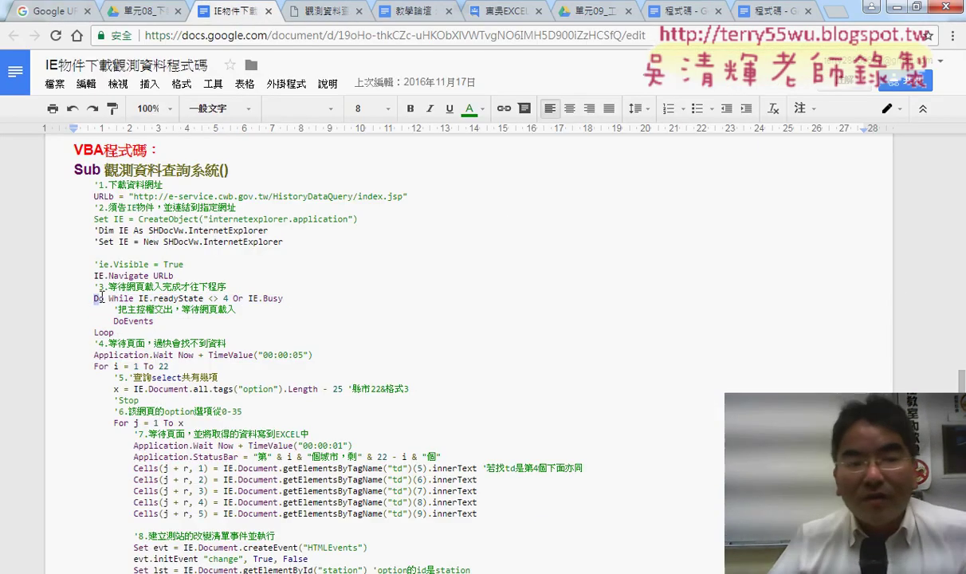
pyautogui.moveTo(101, 297); pyautogui.dragTo(206, 298)
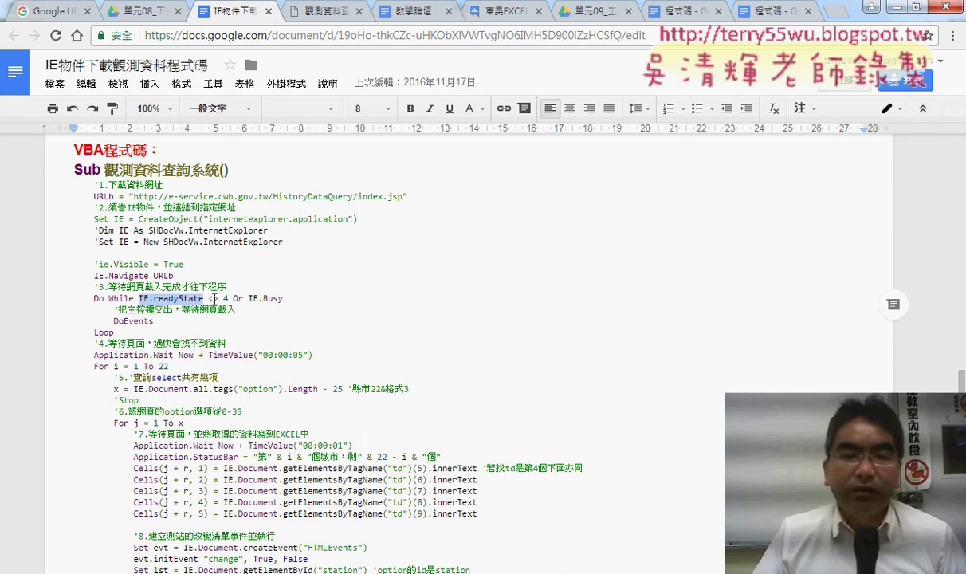
pyautogui.moveTo(232, 298); pyautogui.dragTo(141, 298)
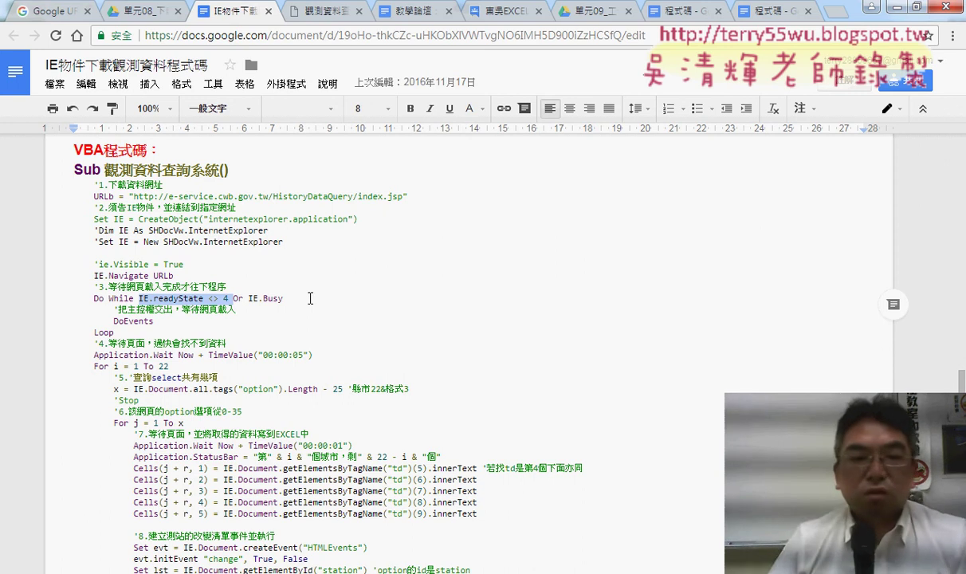
pyautogui.moveTo(248, 298); pyautogui.dragTo(281, 299)
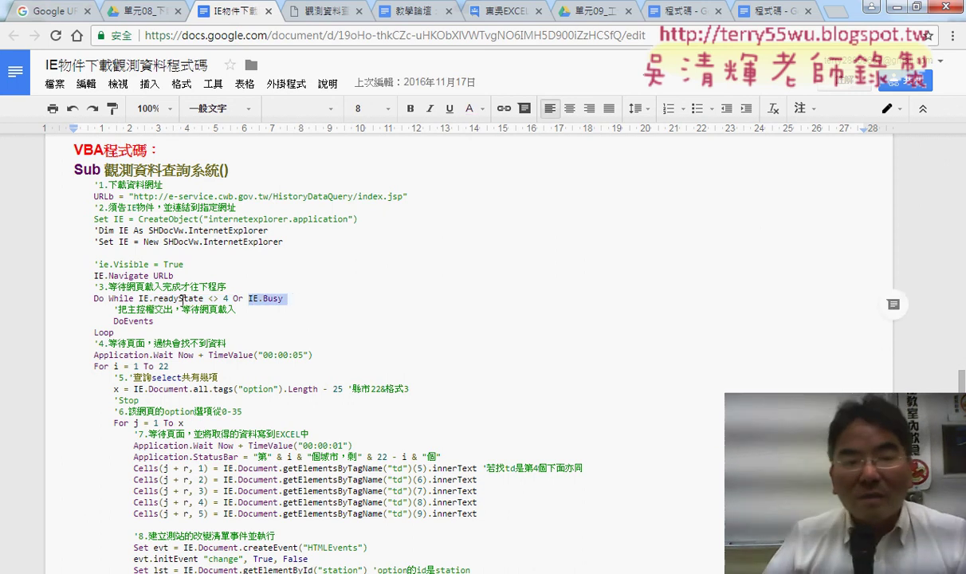
pyautogui.moveTo(139, 298); pyautogui.dragTo(235, 298)
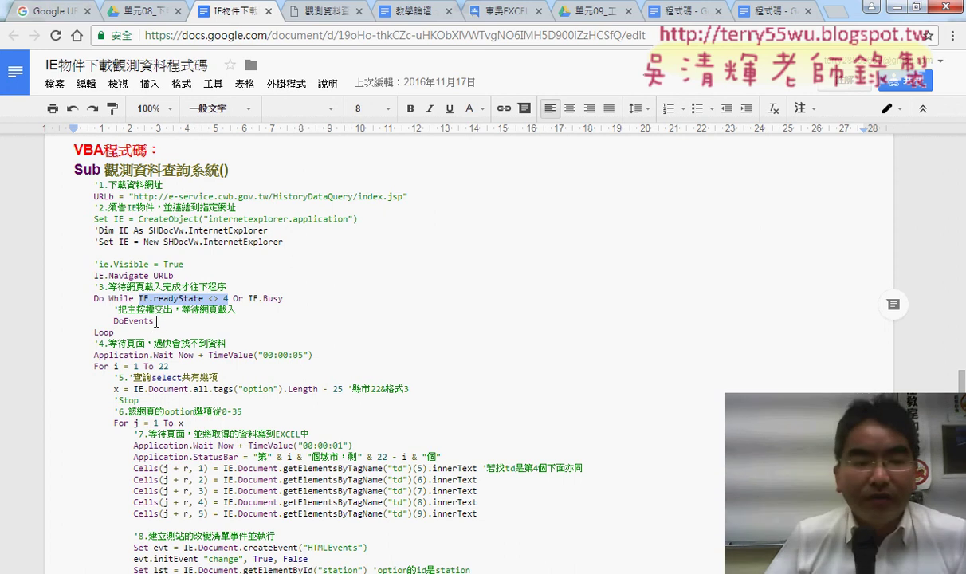
pyautogui.click(139, 334)
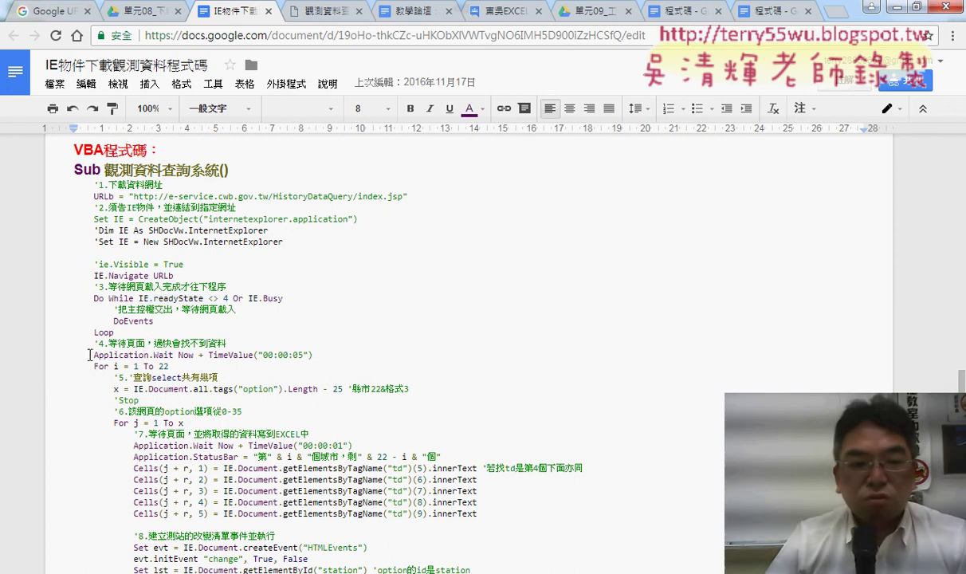
pyautogui.moveTo(93, 355); pyautogui.dragTo(150, 354)
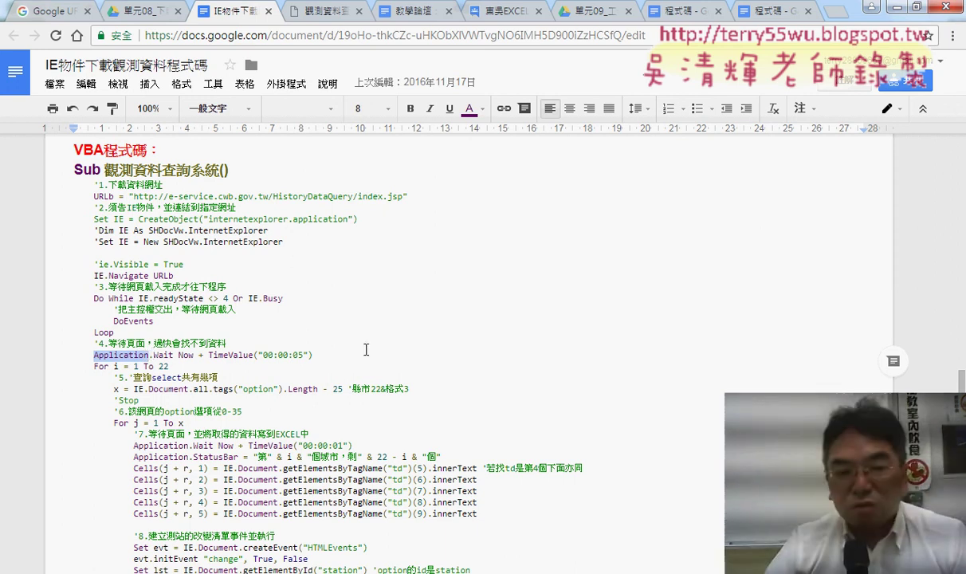
pyautogui.moveTo(312, 354); pyautogui.dragTo(208, 356)
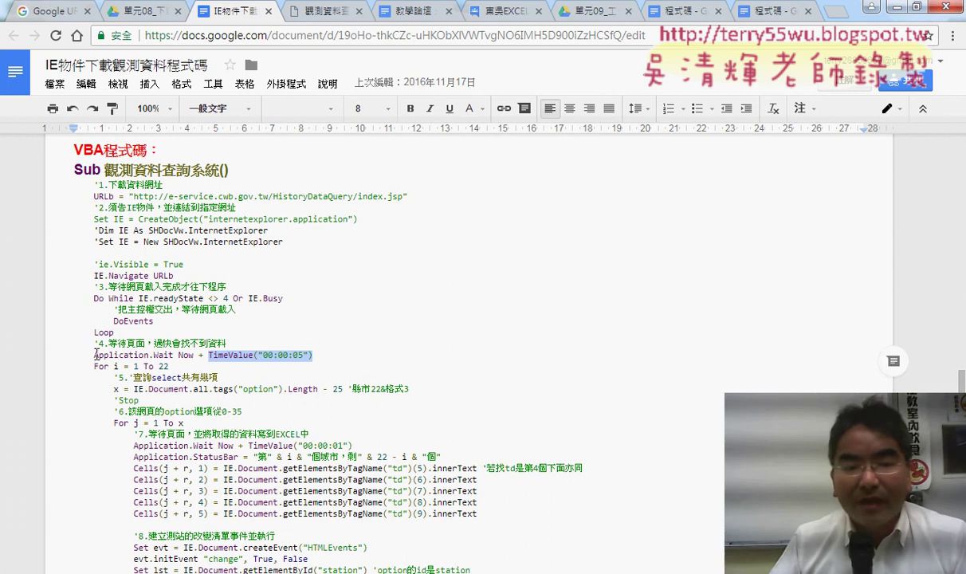
pyautogui.moveTo(94, 354)
pyautogui.mouseDown()
pyautogui.moveTo(280, 345)
pyautogui.moveTo(321, 356)
pyautogui.mouseUp()
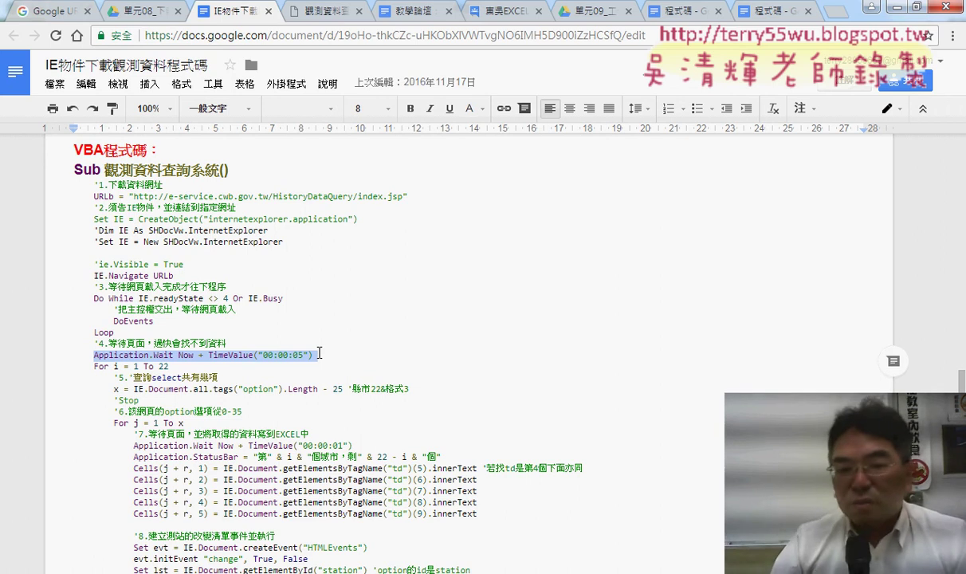
pyautogui.click(318, 353)
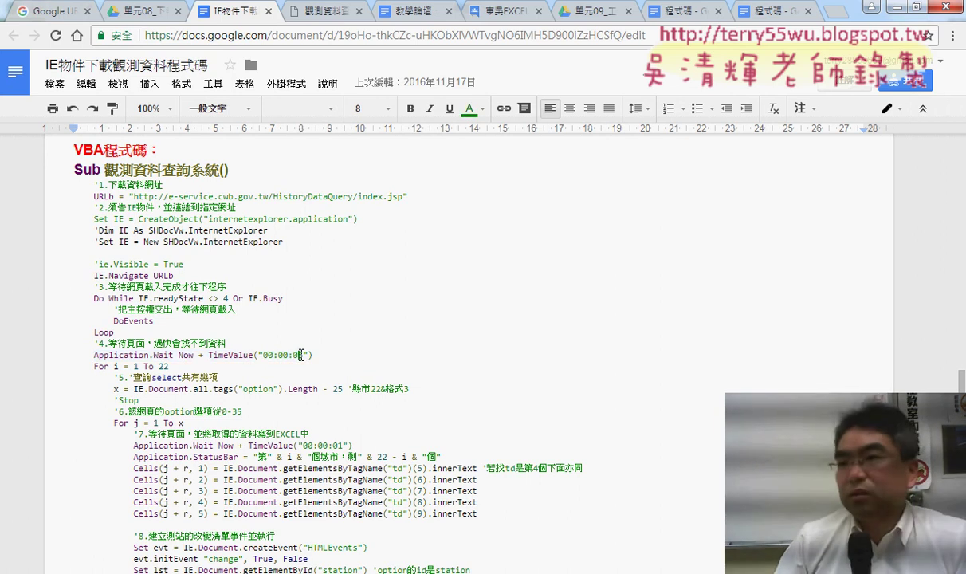
# Highlight the 00:00:05 wait and IE.Document.getElementsByTagName in the code, then show the CODiS page
pyautogui.moveTo(299, 355); pyautogui.dragTo(306, 354)
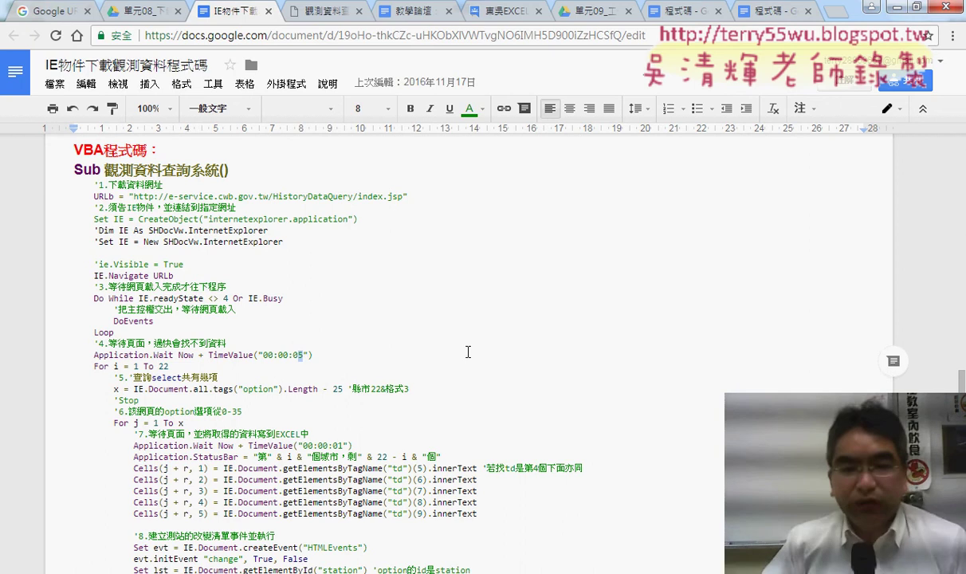
pyautogui.scroll(-2, 466, 348)
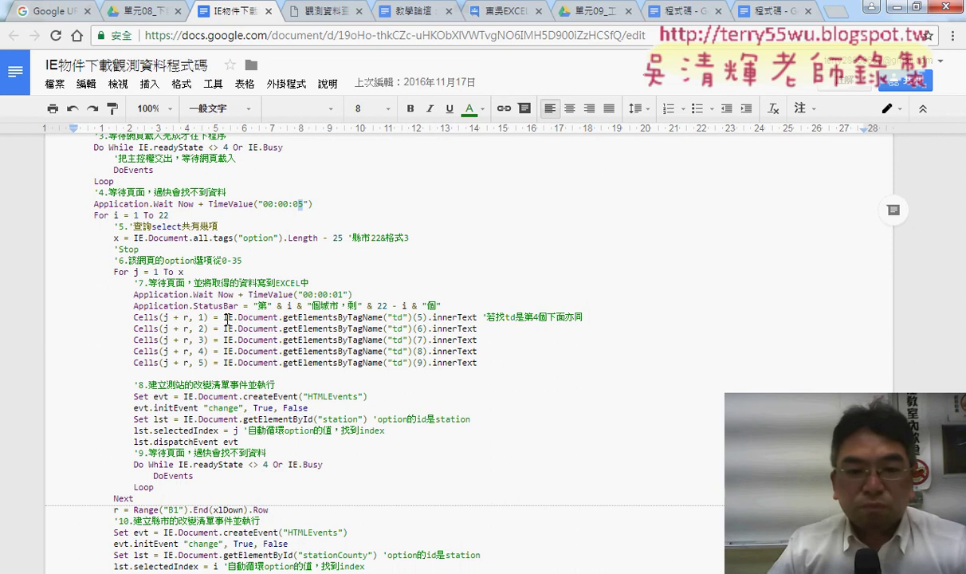
pyautogui.moveTo(227, 319); pyautogui.dragTo(385, 317)
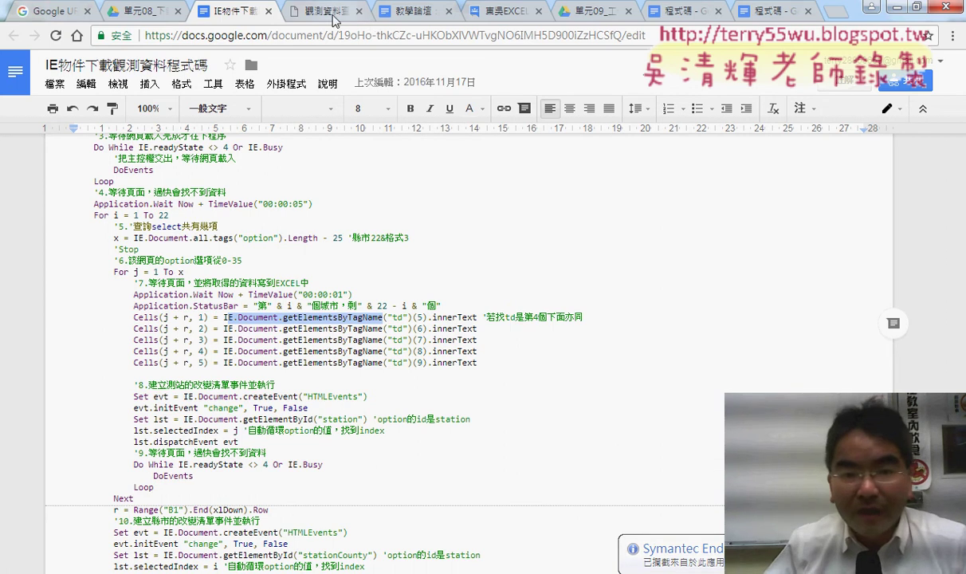
pyautogui.click(333, 16)
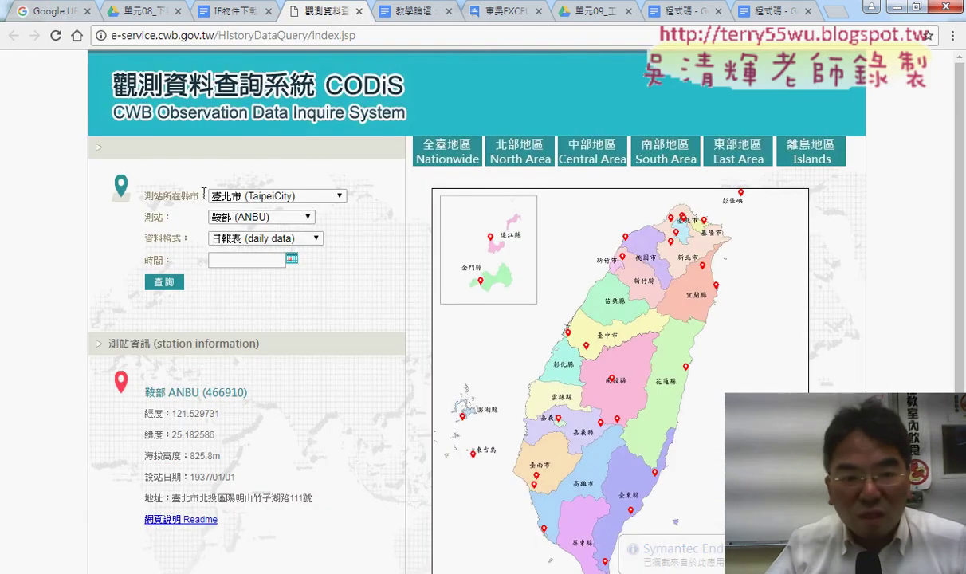
# Inspect the city dropdown's markup to find its id stationCounty, then go back to the code
pyautogui.moveTo(198, 195); pyautogui.dragTo(351, 195)
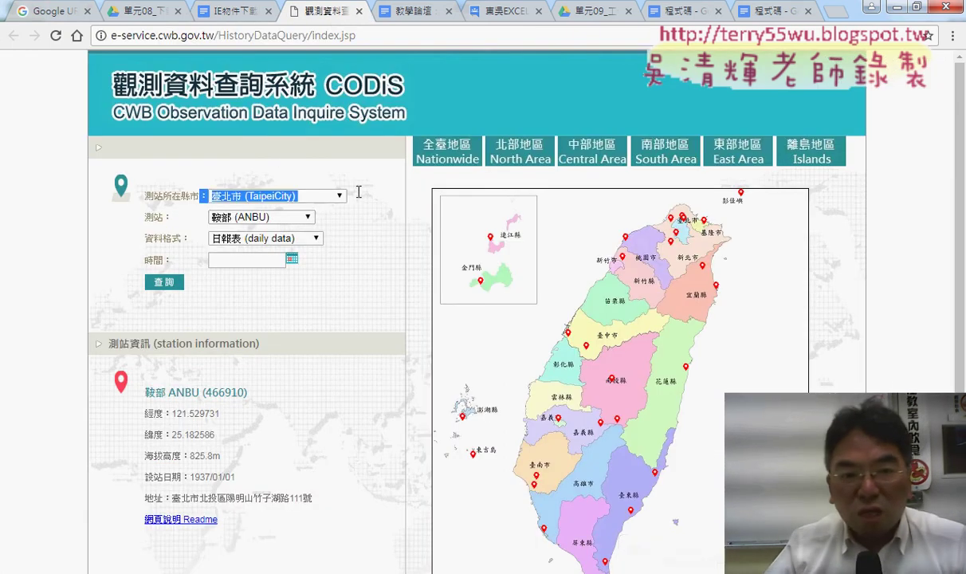
pyautogui.rightClick(279, 205)
pyautogui.click(321, 271)
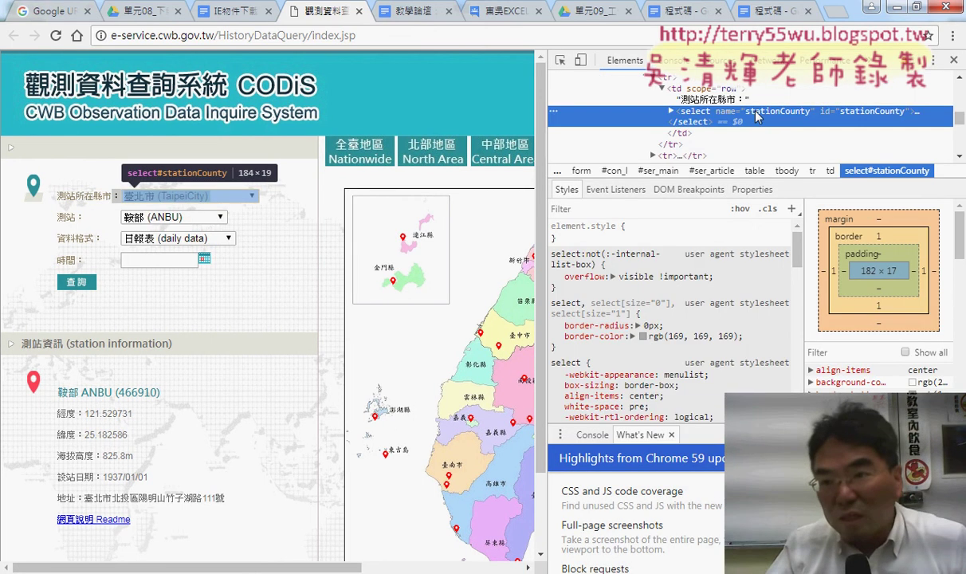
pyautogui.doubleClick(869, 112)
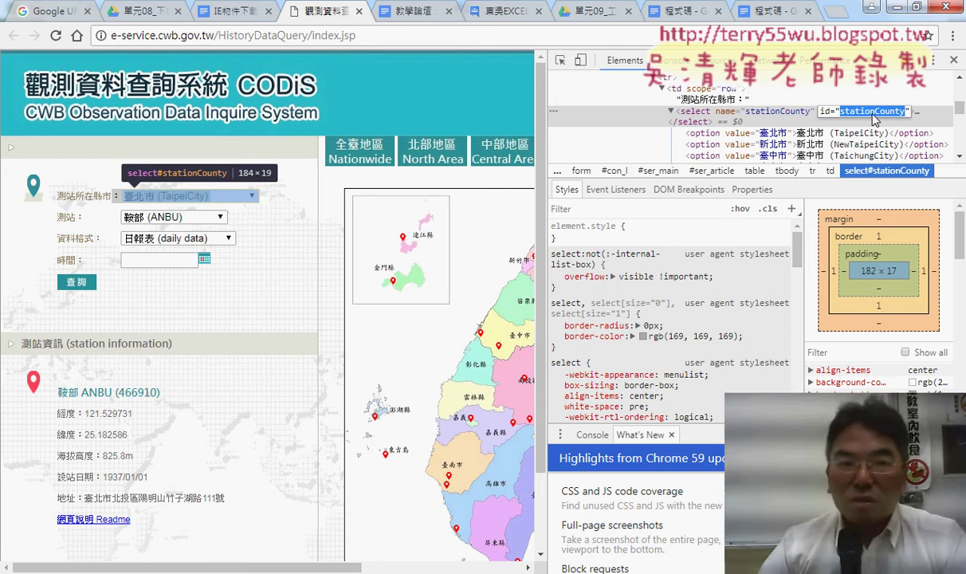
pyautogui.click(208, 13)
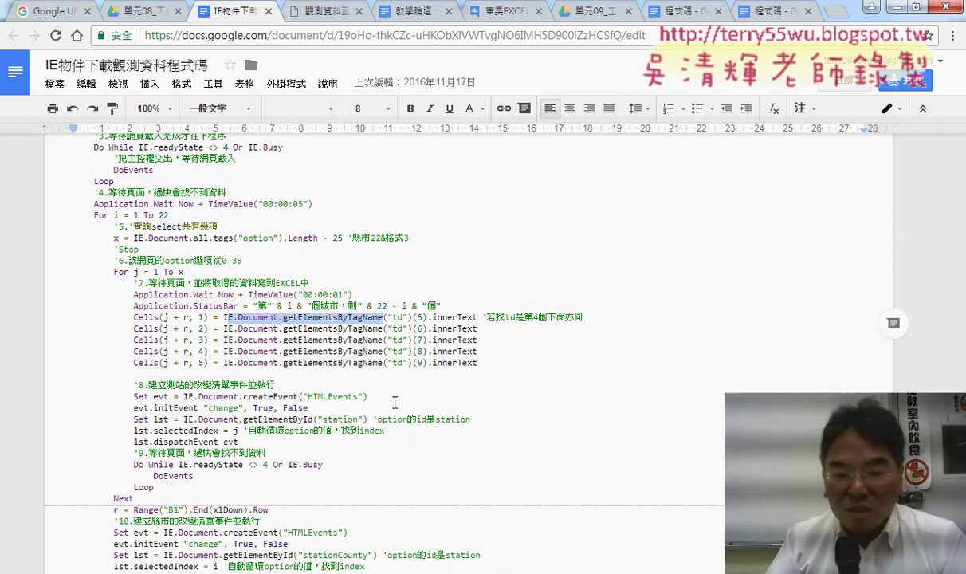
# Highlight getElementsByTagName("td") in the code and switch back to the CODiS inspector
pyautogui.scroll(-2, 394, 403)
pyautogui.scroll(-2, 395, 403)
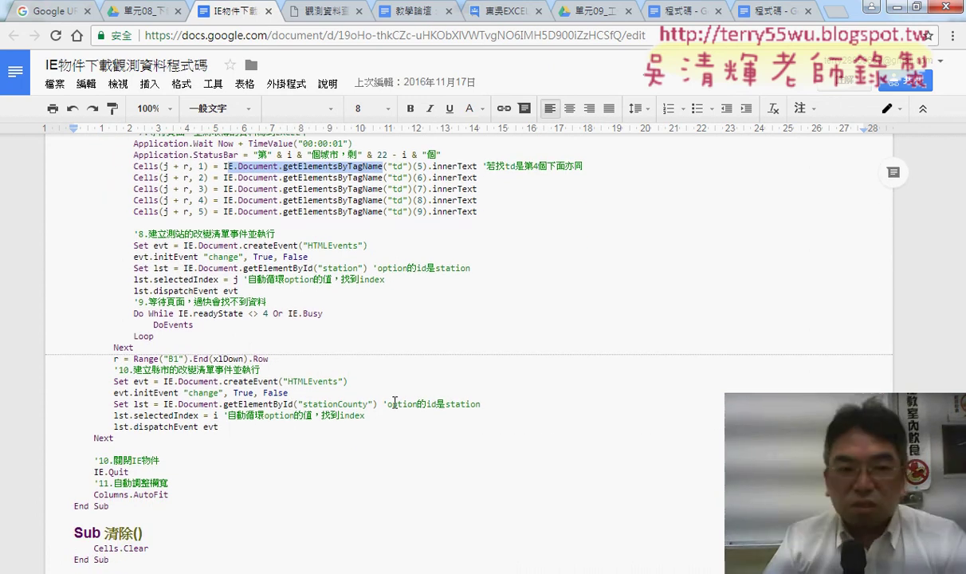
pyautogui.scroll(2, 394, 402)
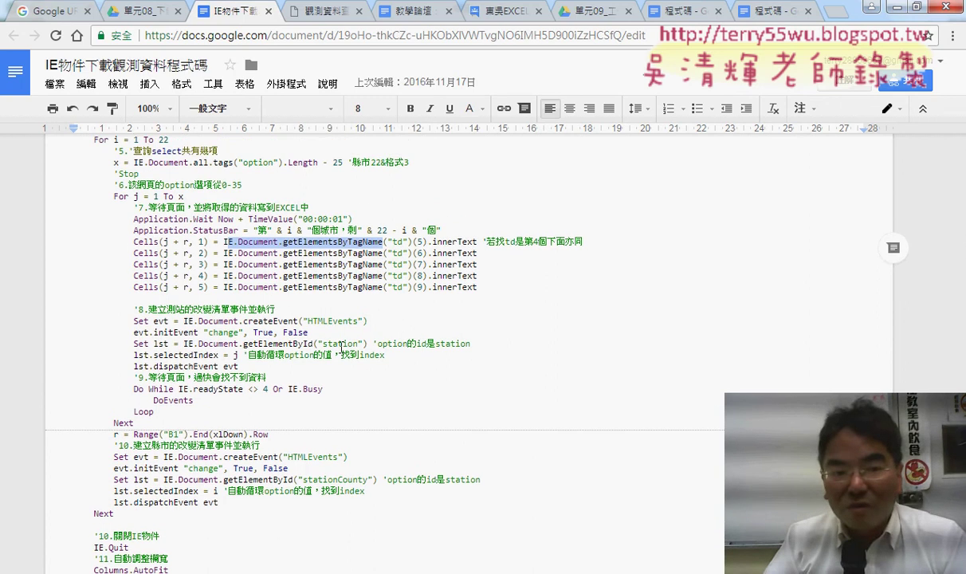
pyautogui.click(422, 242)
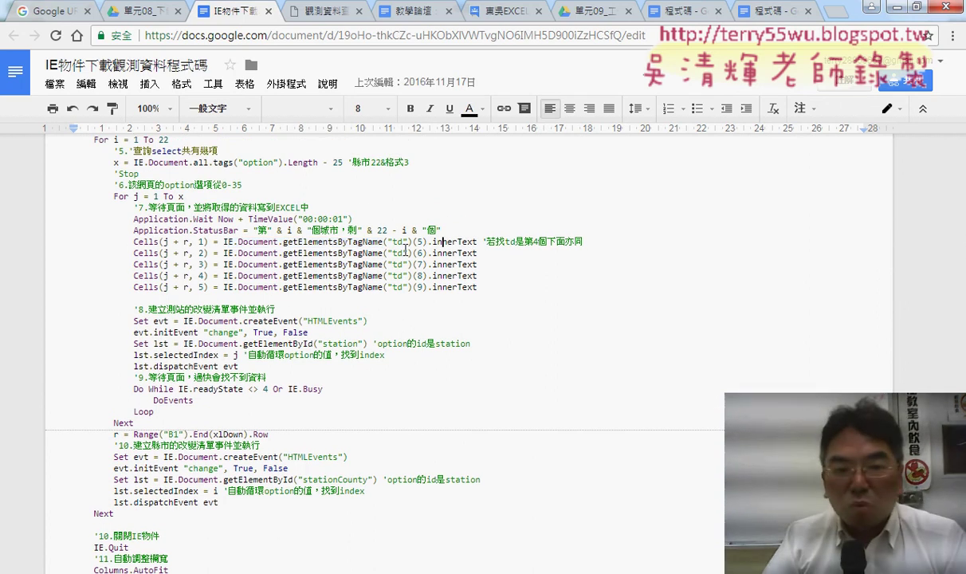
pyautogui.moveTo(283, 241); pyautogui.dragTo(408, 243)
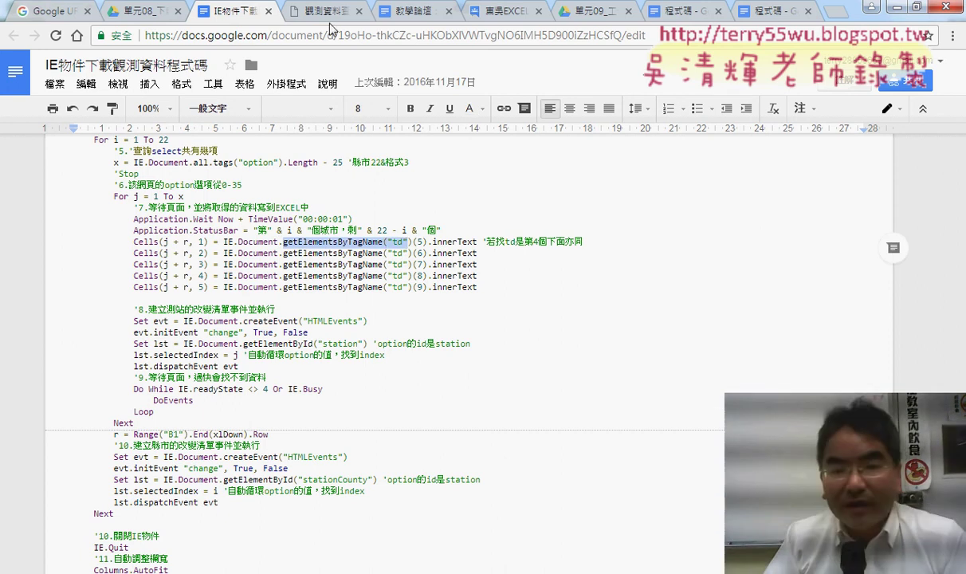
pyautogui.click(317, 12)
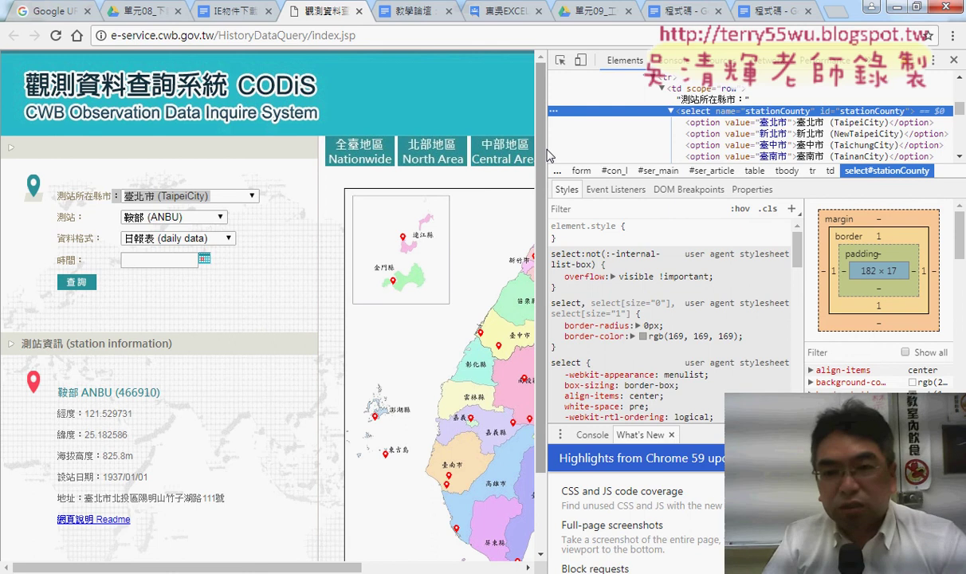
# Widen DevTools and select the <table> node enclosing the city selector, then return to the code
pyautogui.moveTo(547, 154); pyautogui.dragTo(287, 154)
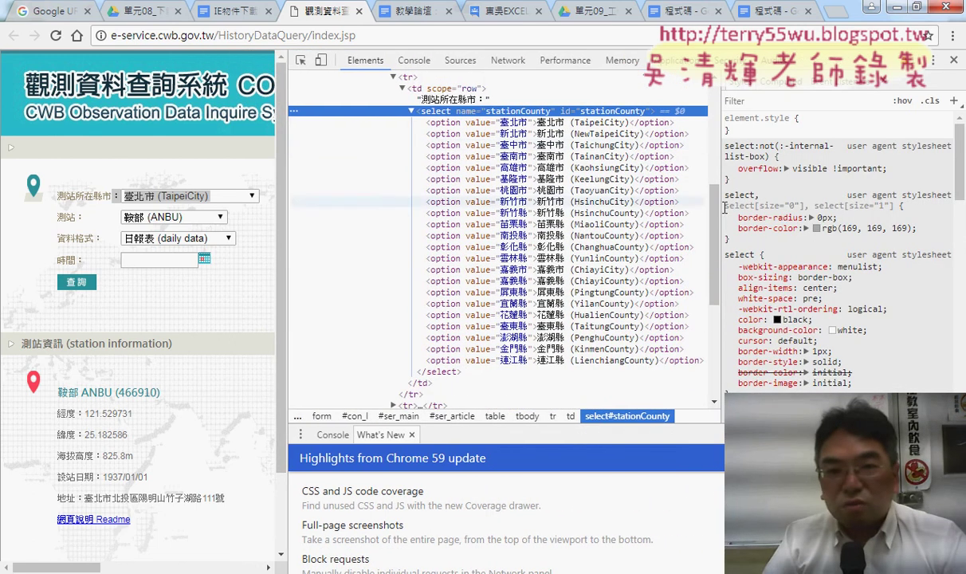
pyautogui.scroll(2, 677, 196)
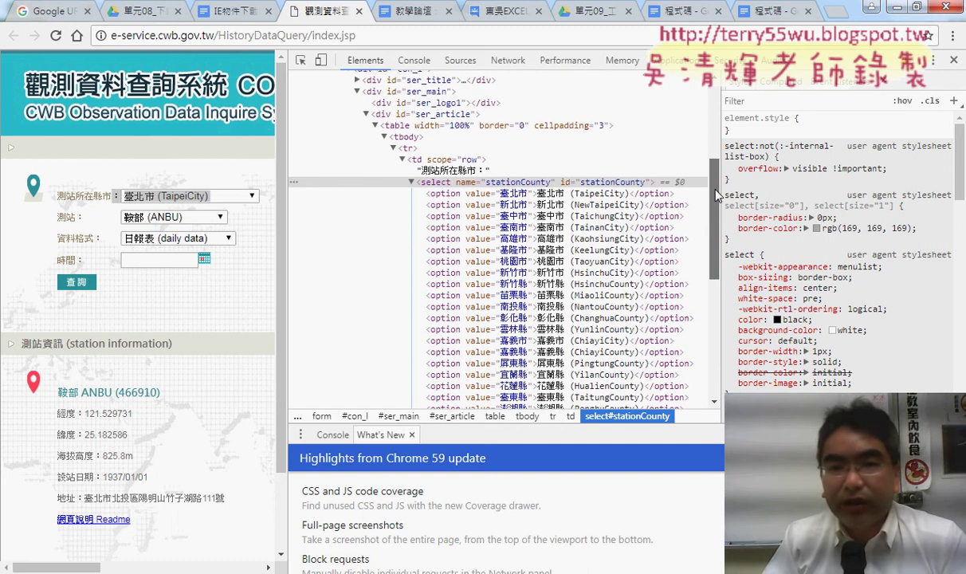
pyautogui.click(413, 127)
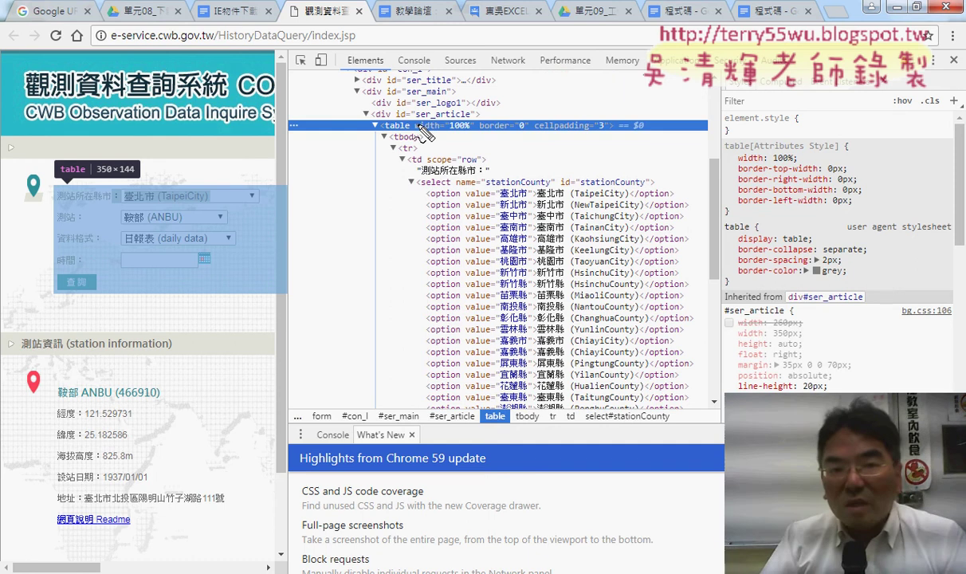
pyautogui.moveTo(383, 131); pyautogui.dragTo(409, 133)
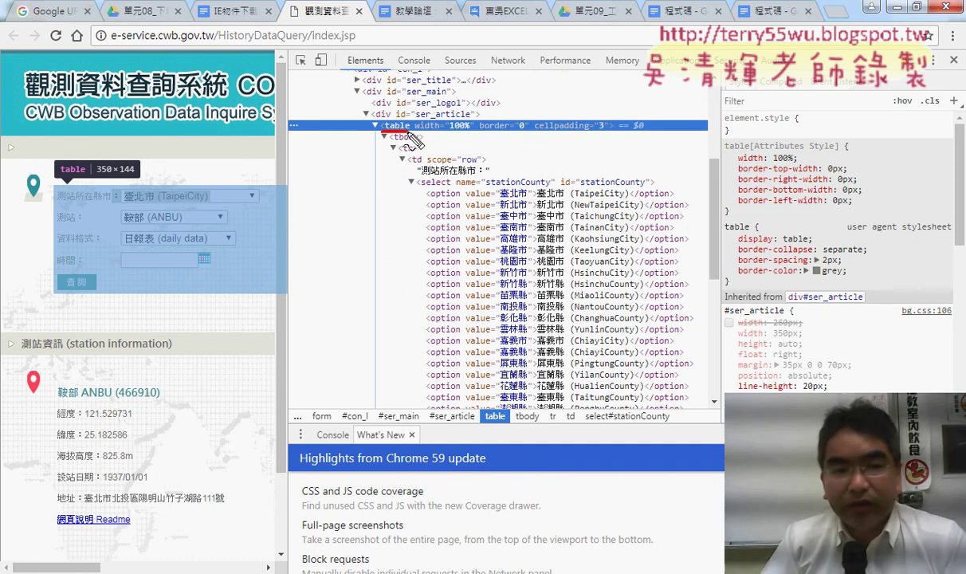
pyautogui.moveTo(231, 307)
pyautogui.mouseDown()
pyautogui.moveTo(290, 172)
pyautogui.moveTo(227, 304)
pyautogui.mouseUp()
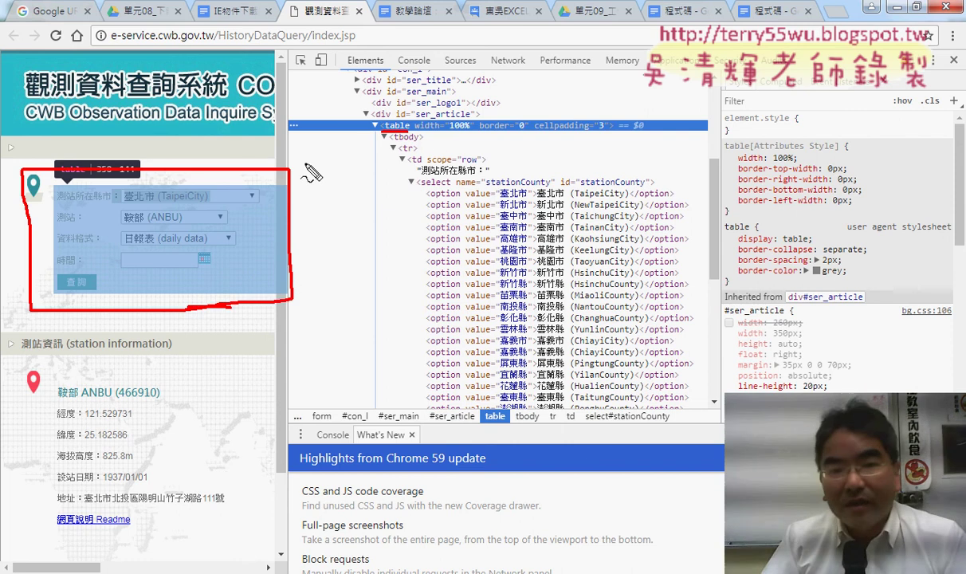
pyautogui.moveTo(402, 152); pyautogui.dragTo(416, 153)
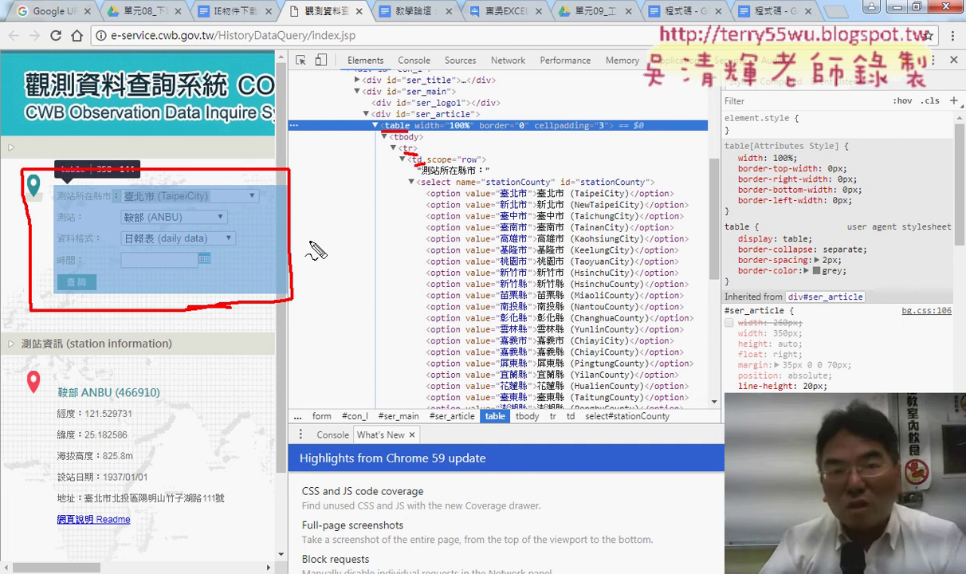
pyautogui.press('Escape')
pyautogui.click(208, 11)
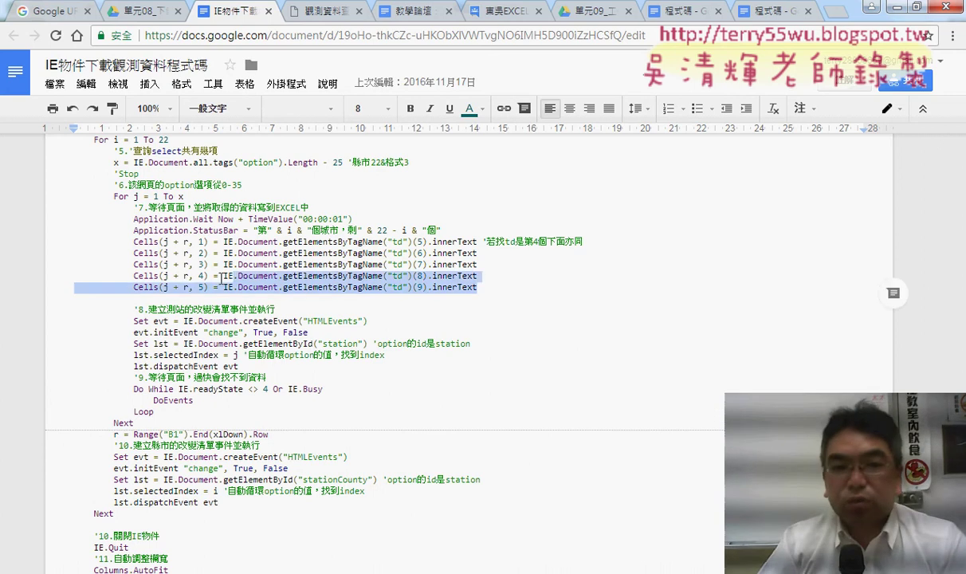
# Select the five Cells(j + r, 1..5) lines, then show the CODiS query page
pyautogui.moveTo(478, 287); pyautogui.dragTo(73, 242)
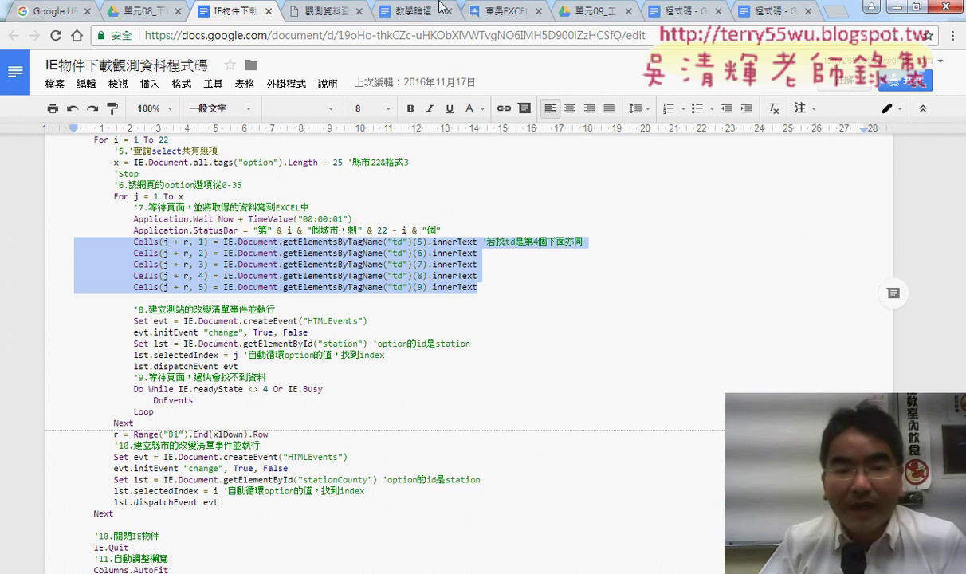
pyautogui.click(327, 11)
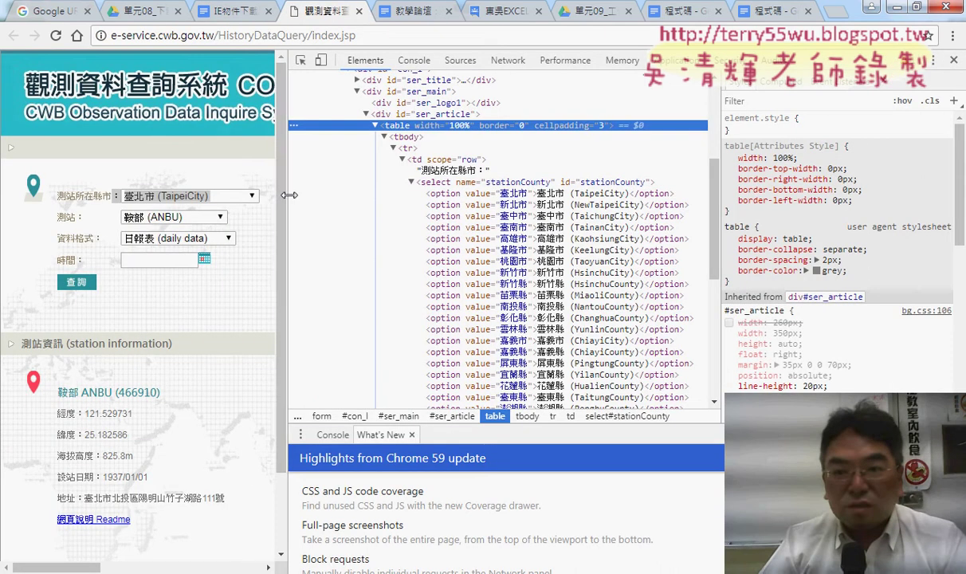
# Widen the web page, browse the county and station lists, and pick 新北市
pyautogui.moveTo(289, 195); pyautogui.dragTo(778, 196)
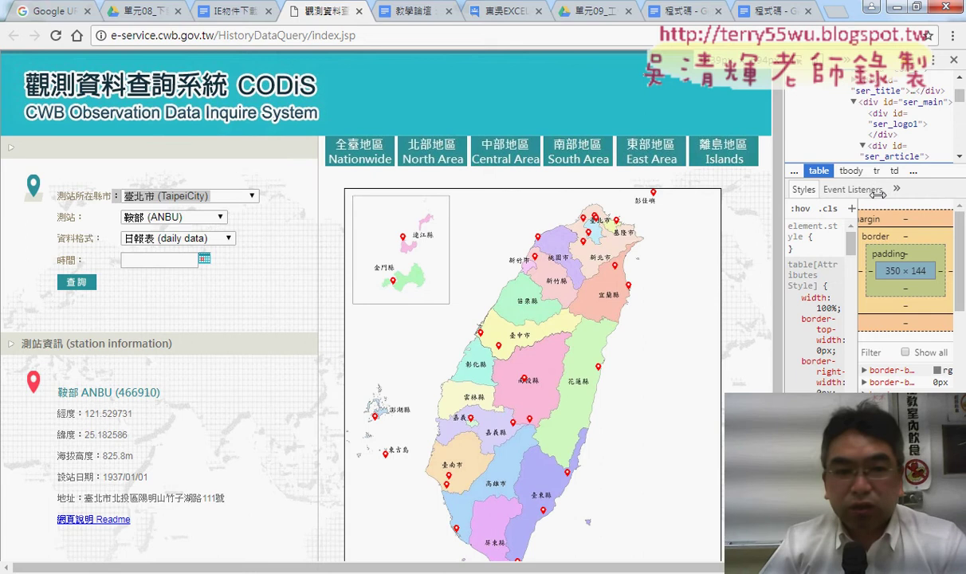
pyautogui.click(251, 199)
pyautogui.click(182, 209)
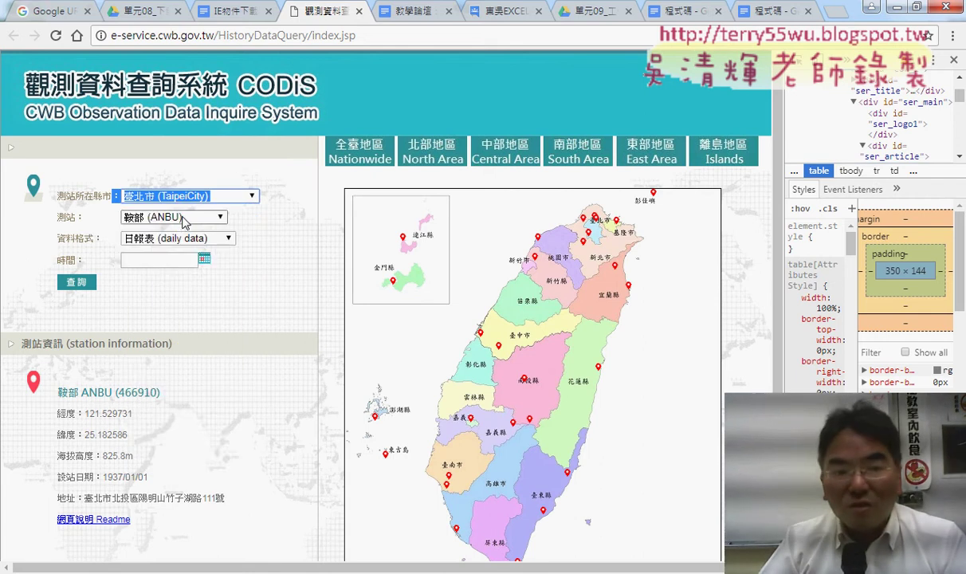
pyautogui.click(182, 217)
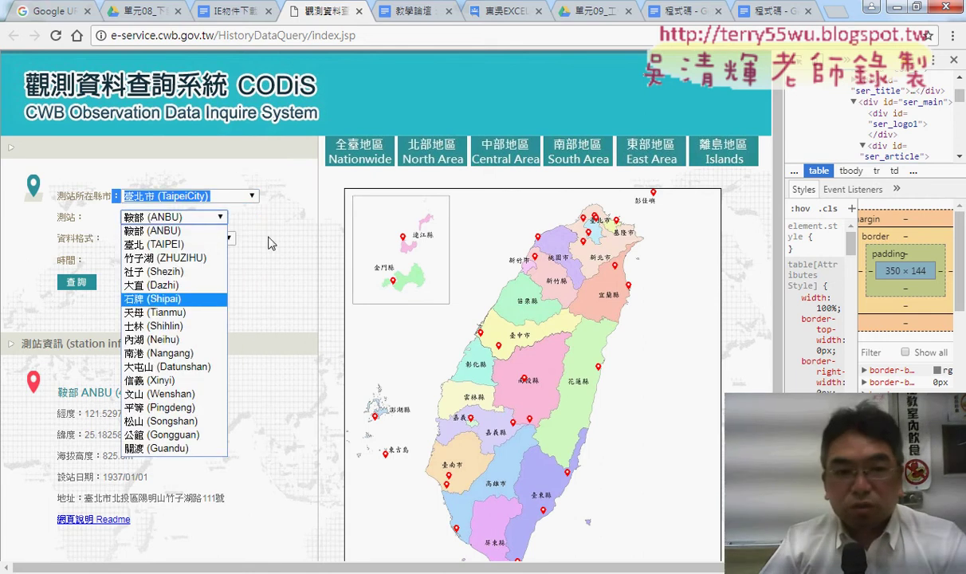
pyautogui.click(248, 195)
pyautogui.click(179, 222)
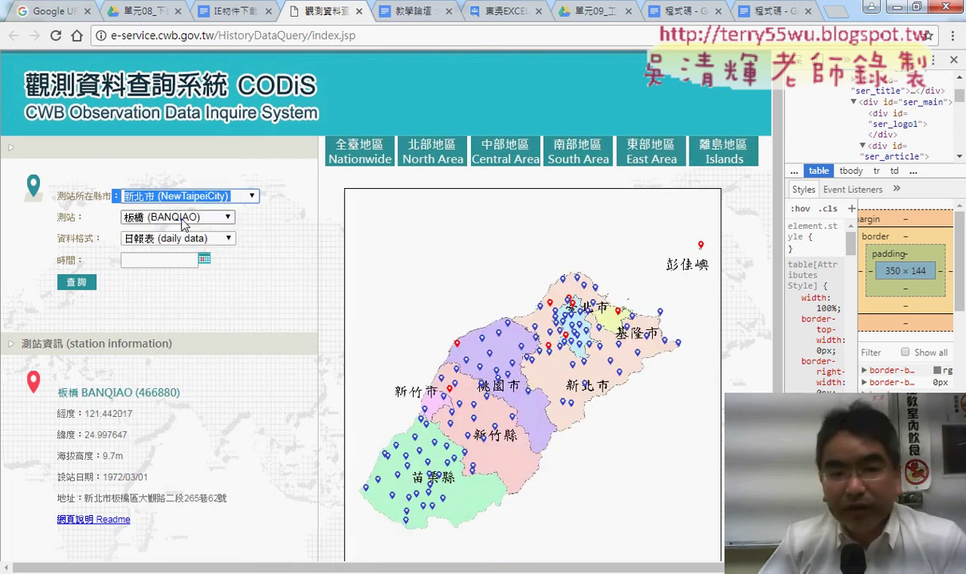
# Keep station 板橋 (BANQIAO), highlight its station details, and close the query page
pyautogui.click(241, 195)
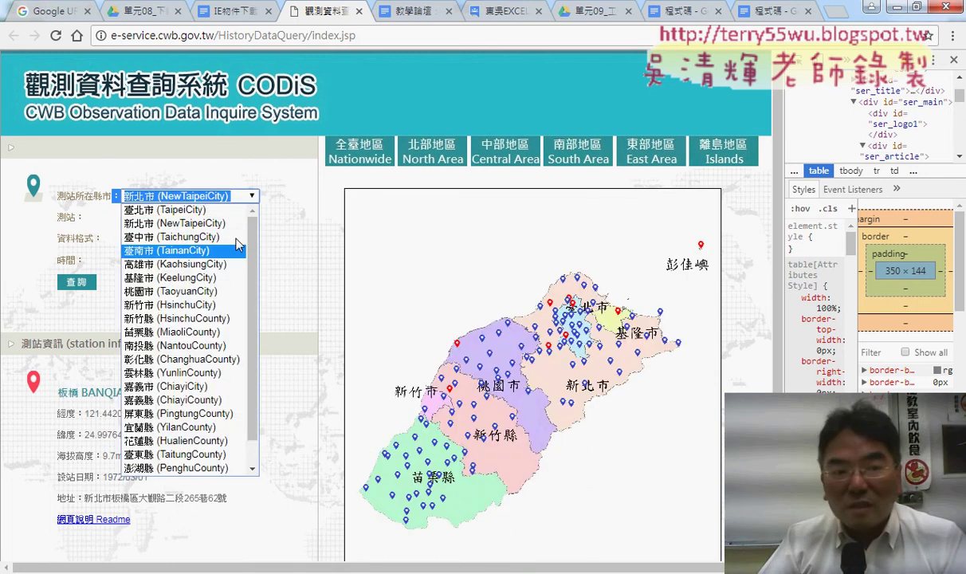
pyautogui.click(180, 223)
pyautogui.click(185, 218)
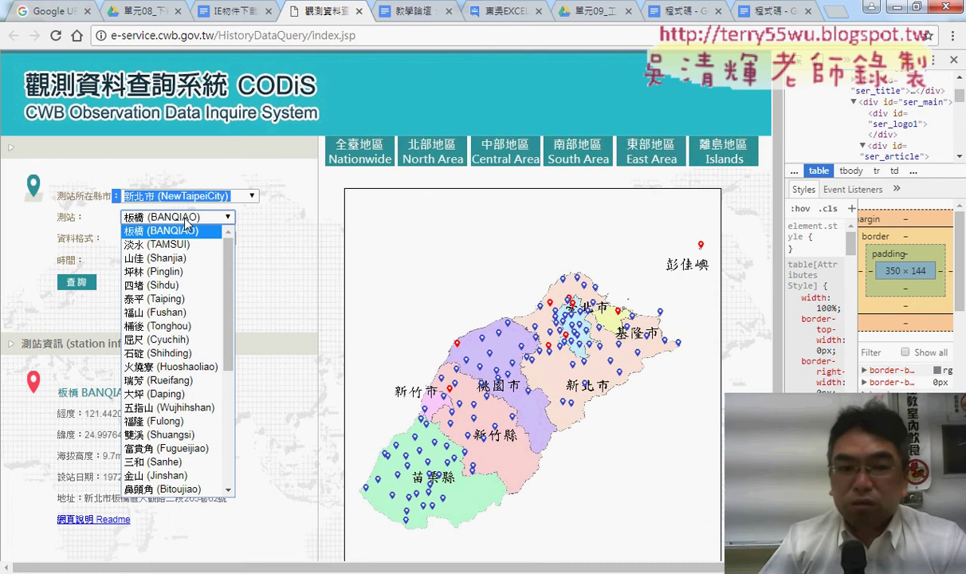
pyautogui.click(265, 231)
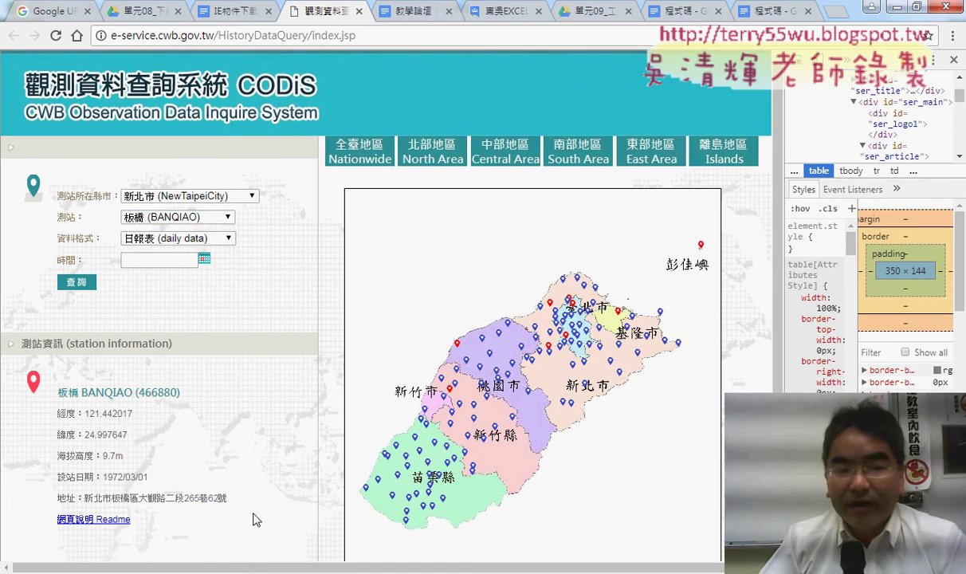
pyautogui.moveTo(239, 496); pyautogui.dragTo(60, 400)
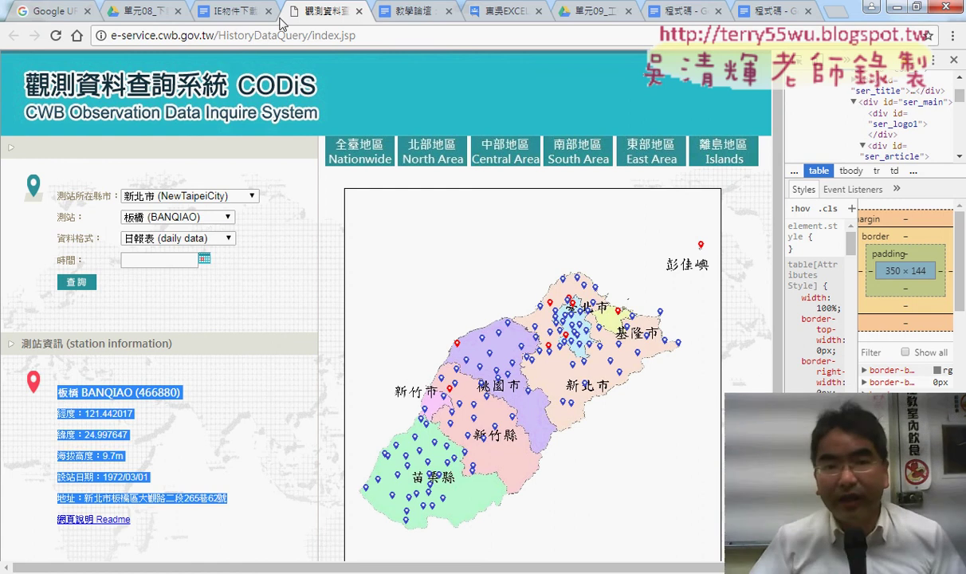
pyautogui.click(359, 11)
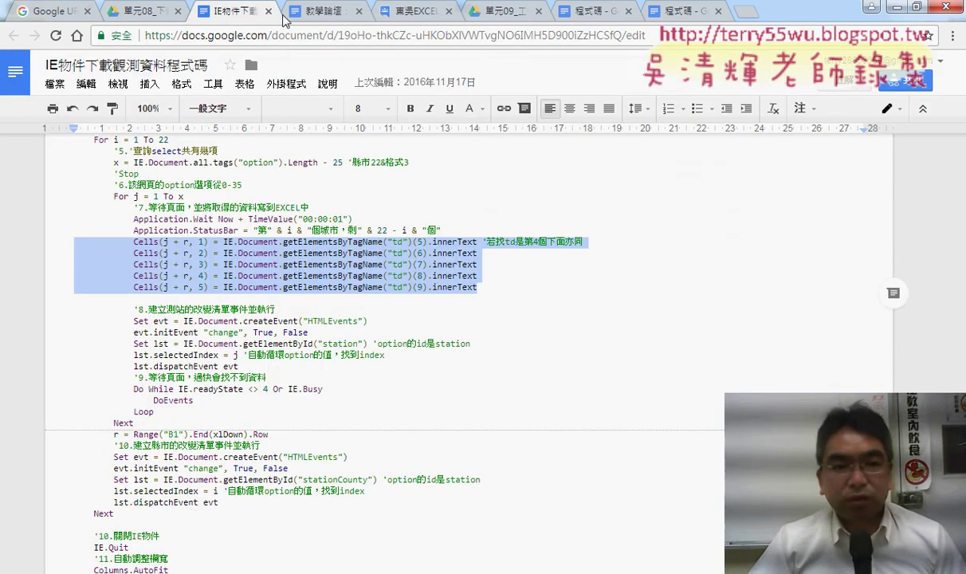
# Download IE物件下載觀測資料(練習檔).xlsx from the 單元08 Drive folder and open it
pyautogui.click(140, 11)
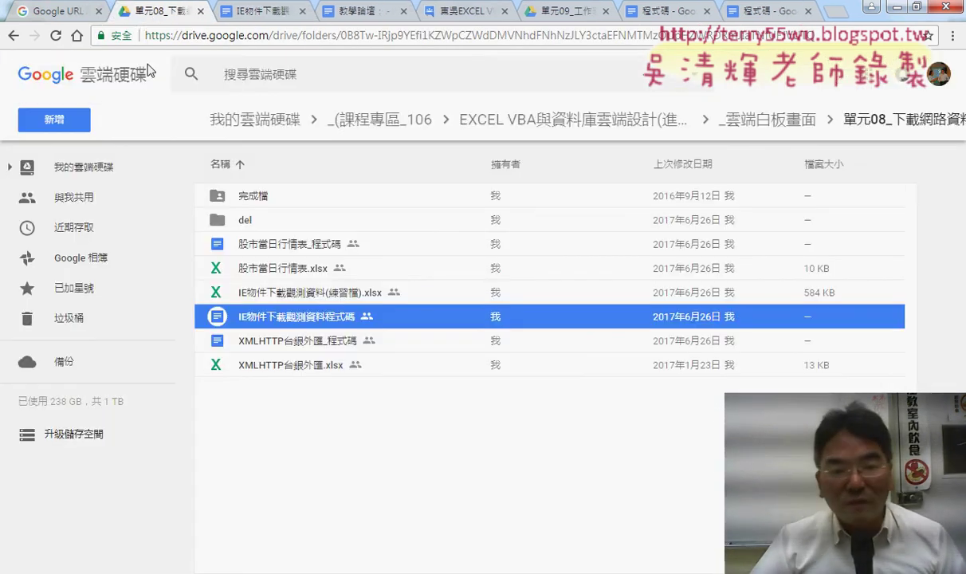
pyautogui.click(313, 294)
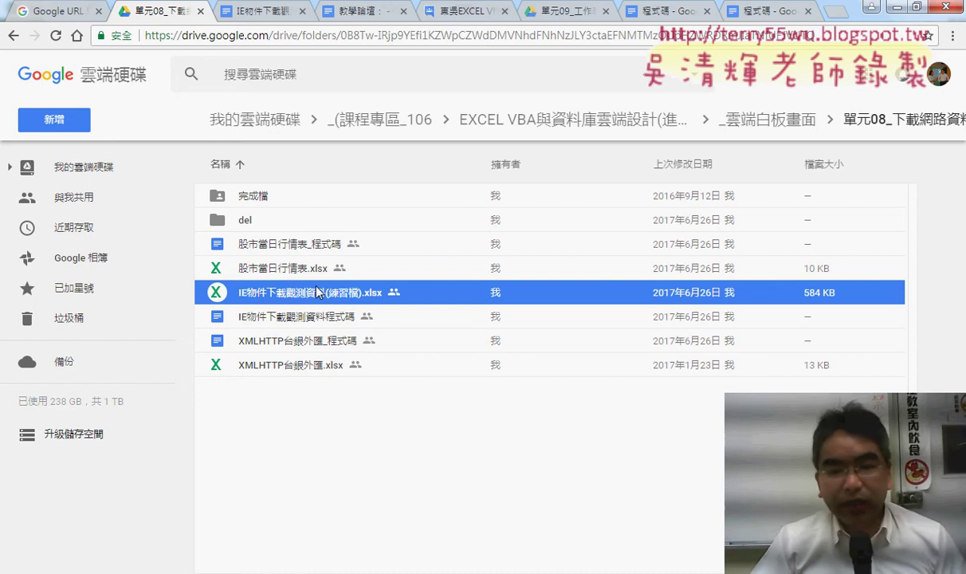
pyautogui.rightClick(317, 292)
pyautogui.click(399, 511)
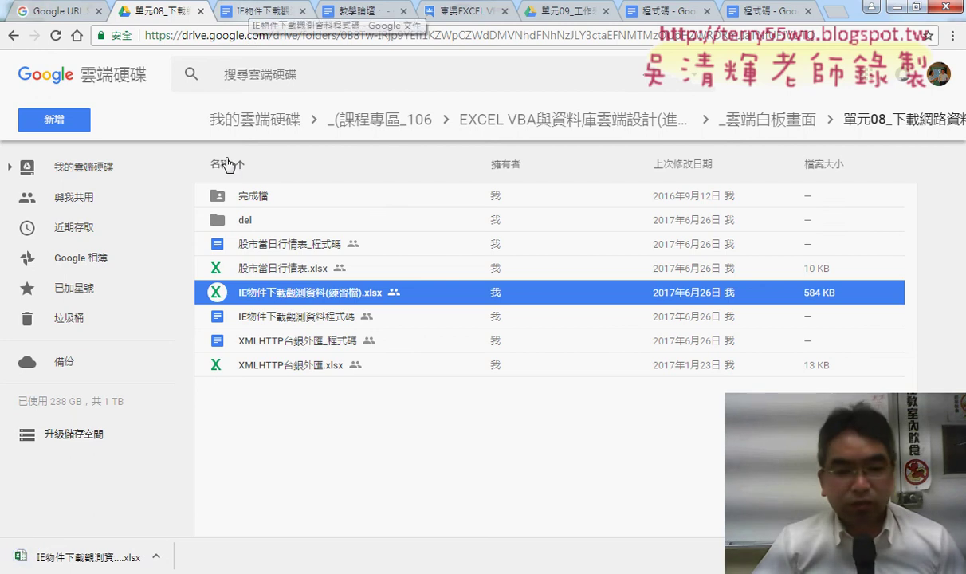
pyautogui.click(156, 557)
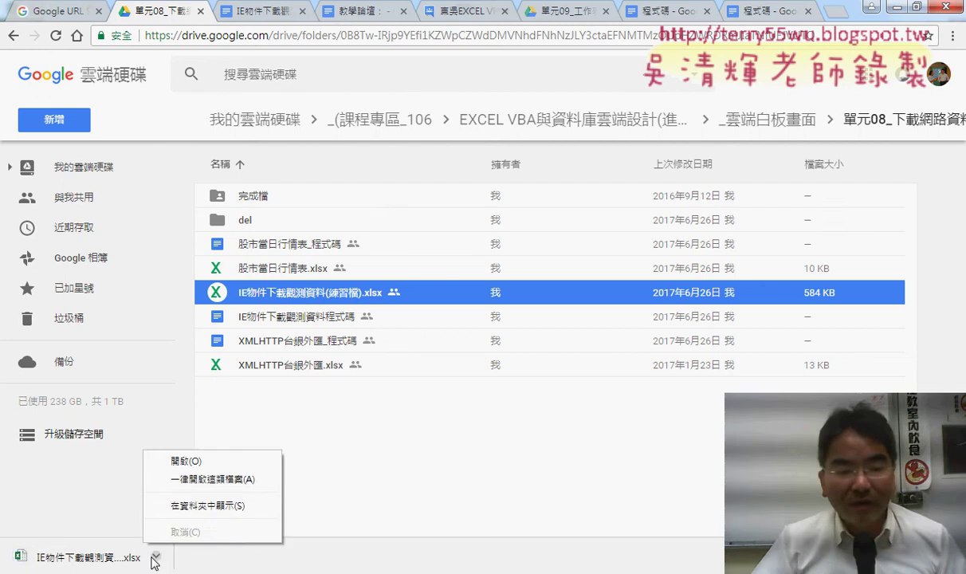
pyautogui.click(196, 466)
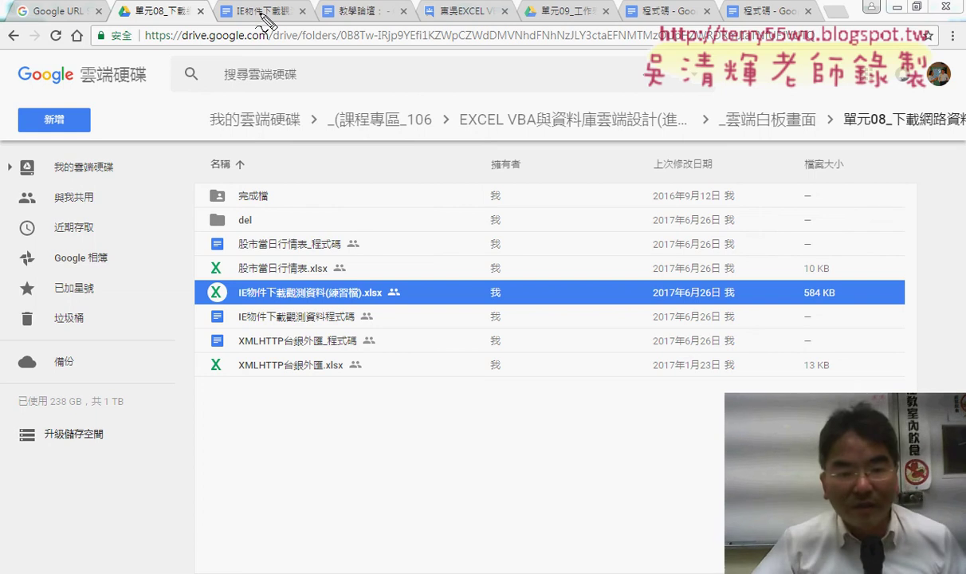
# Point out the IE物件下載觀測資料程式碼 document and return to it, scrolling toward the top
pyautogui.moveTo(367, 325); pyautogui.dragTo(292, 329)
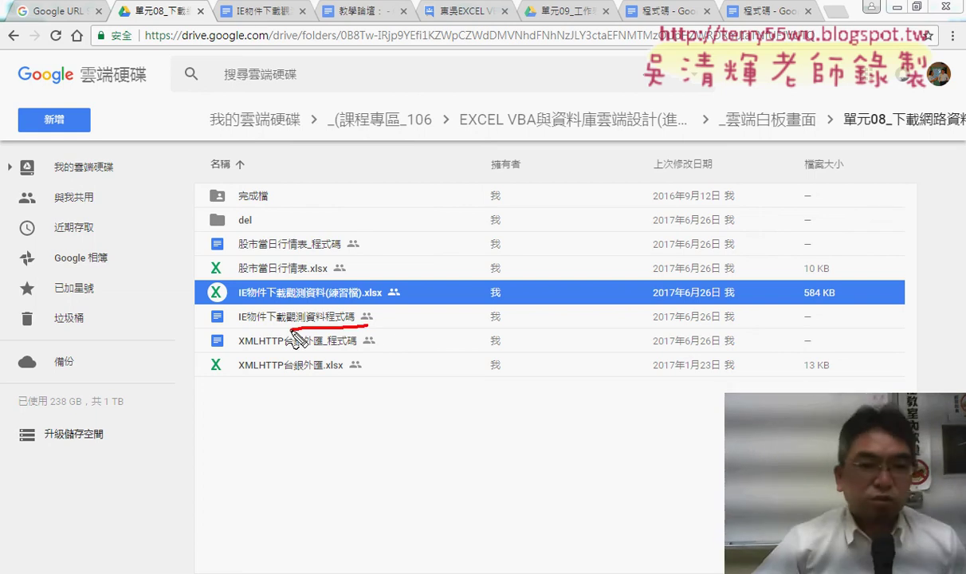
pyautogui.press('Escape')
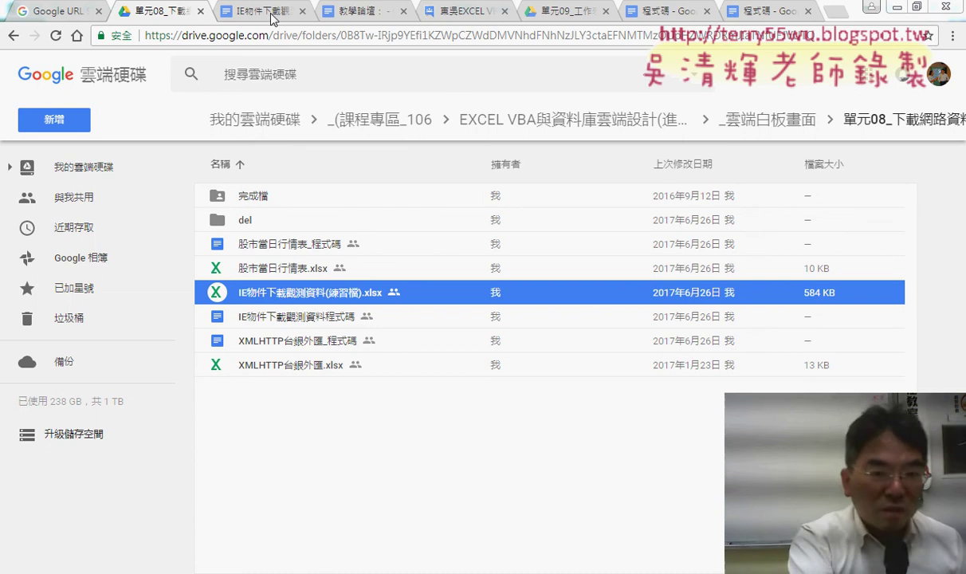
pyautogui.hotkey('alt', 'Tab')
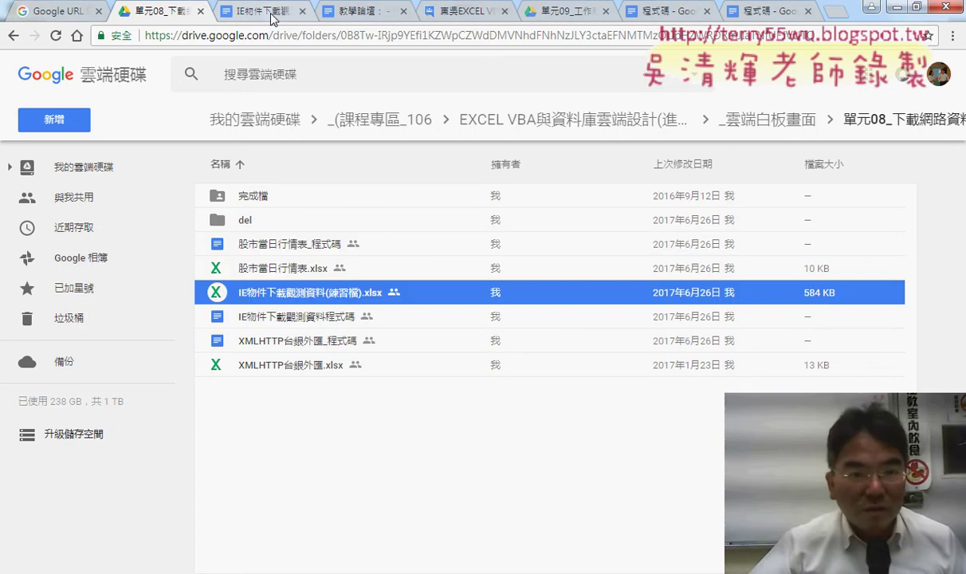
pyautogui.click(261, 19)
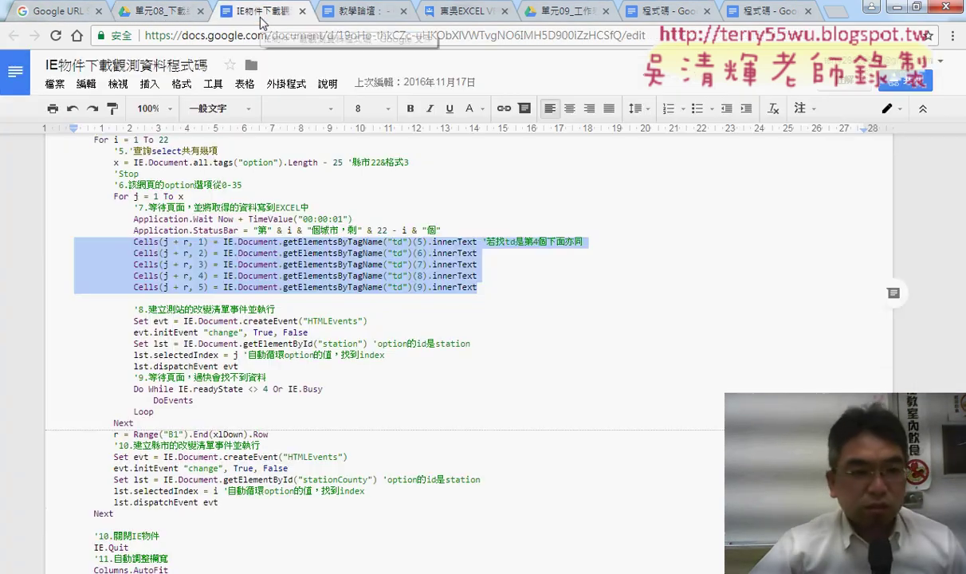
pyautogui.click(213, 264)
pyautogui.scroll(1, 213, 265)
pyautogui.scroll(1, 215, 267)
# Highlight the VBA程式碼 heading, then mark the whole Sub 清除() routine
pyautogui.scroll(1, 215, 266)
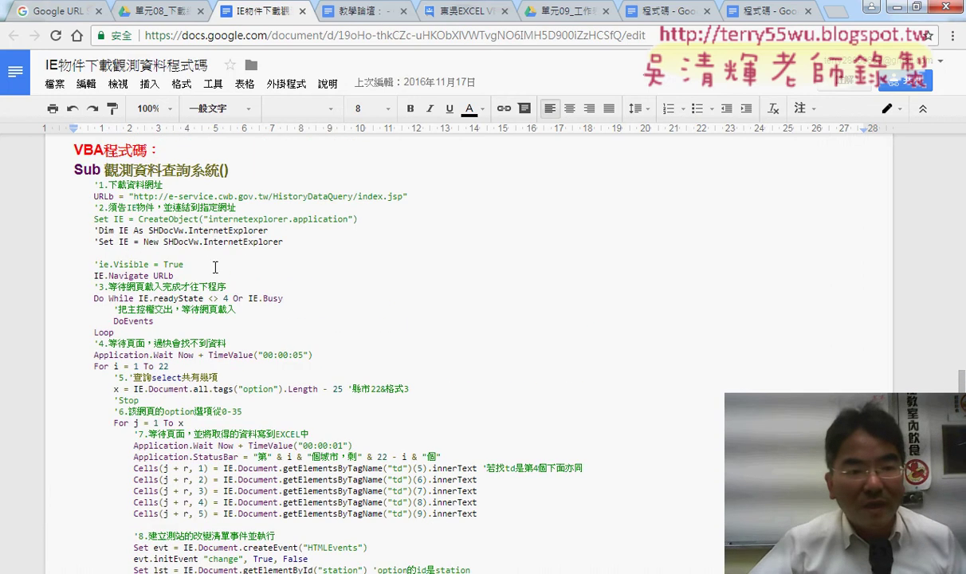
pyautogui.scroll(1, 214, 267)
pyautogui.click(83, 225)
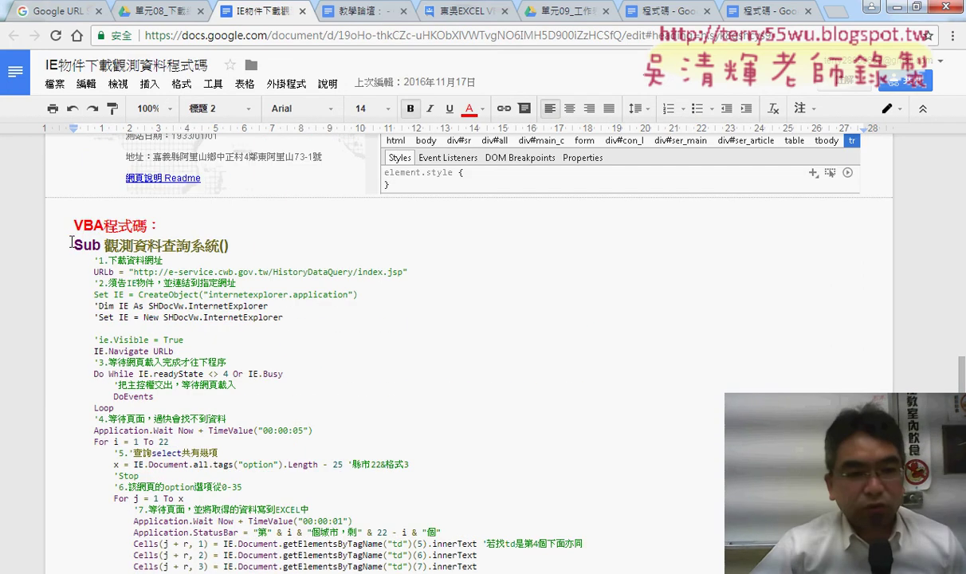
pyautogui.moveTo(71, 243); pyautogui.dragTo(243, 241)
pyautogui.scroll(-3, 290, 306)
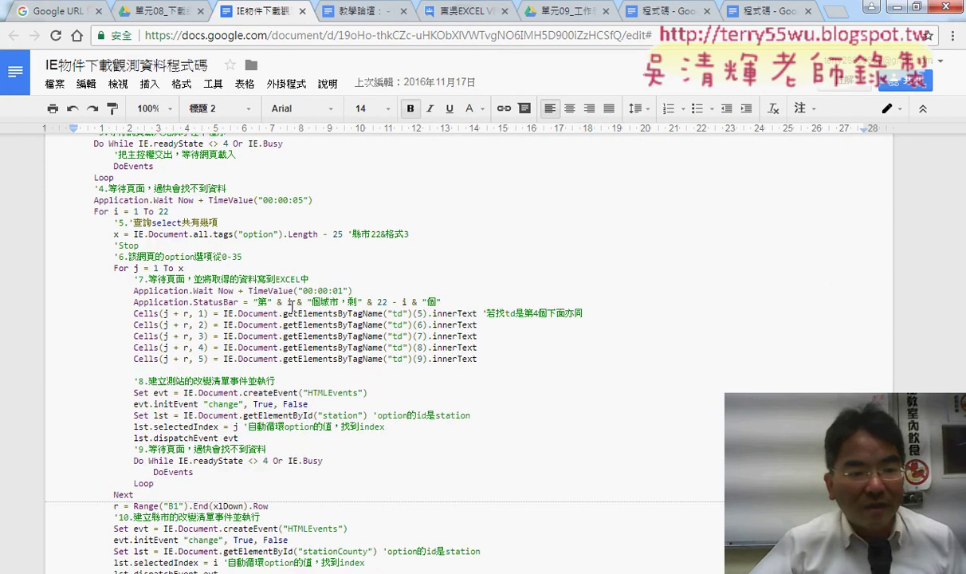
pyautogui.scroll(-4, 291, 306)
pyautogui.moveTo(112, 355); pyautogui.dragTo(78, 355)
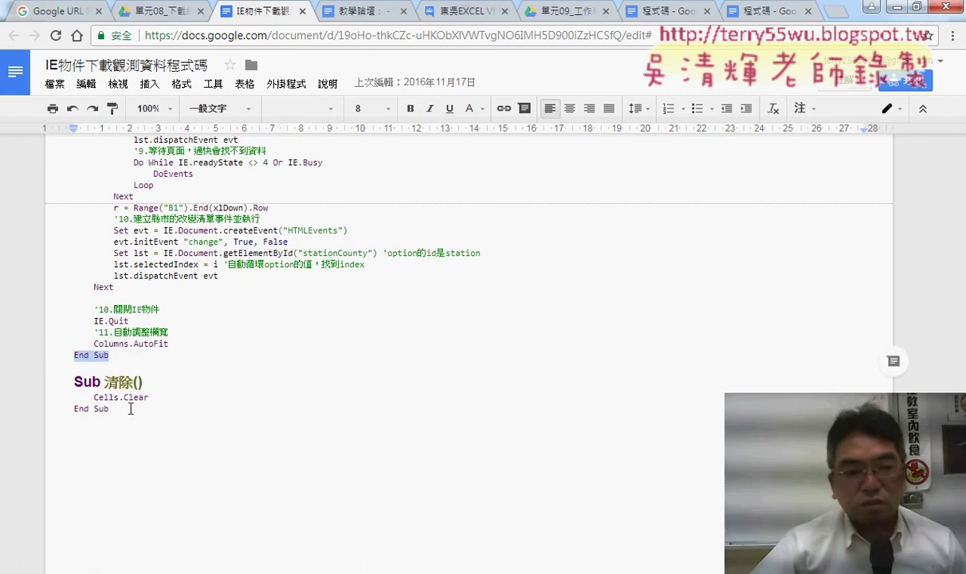
pyautogui.moveTo(130, 408); pyautogui.dragTo(66, 375)
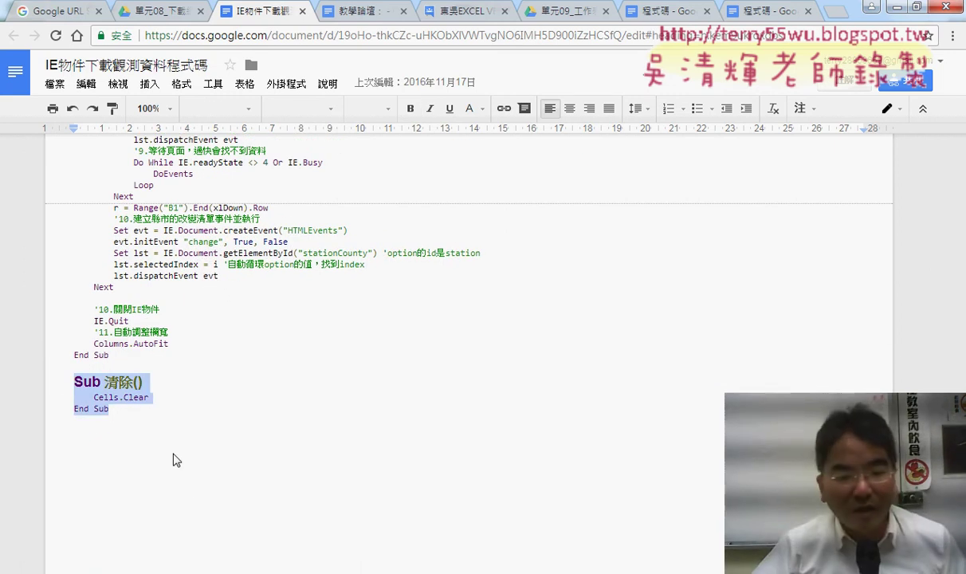
# Bring up the downloaded practice workbook in Excel, then switch to workbook 問題07
pyautogui.click(204, 571)
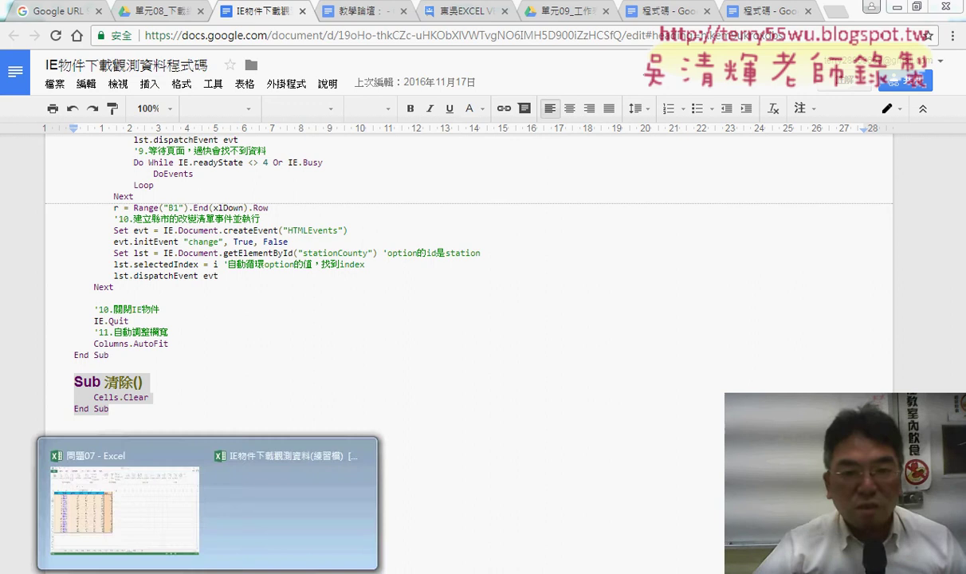
pyautogui.click(303, 543)
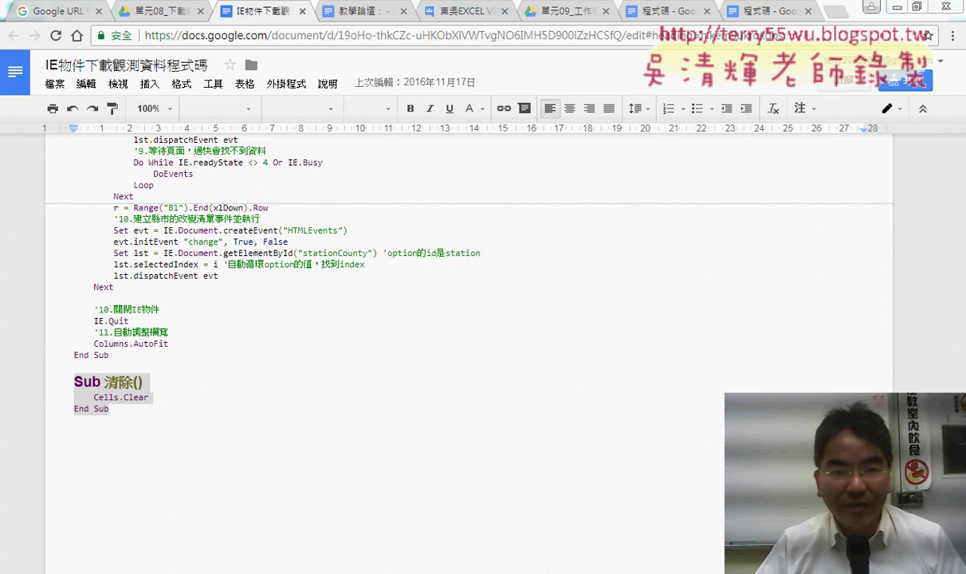
pyautogui.hotkey('alt', 'Tab')
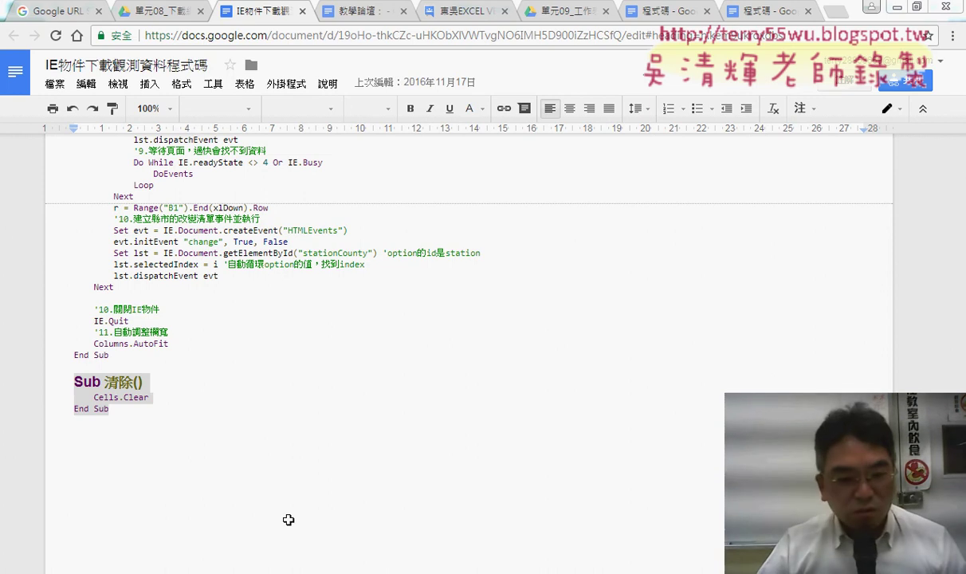
pyautogui.hotkey('alt', 'Tab')
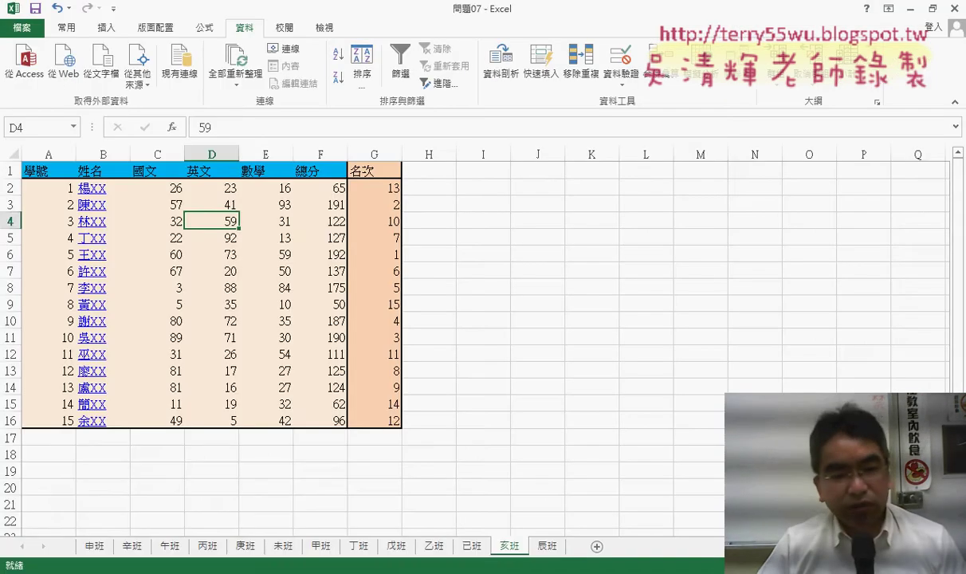
# Bring Chrome forward and show the 單元08_下載網路資料 Google Drive folder
pyautogui.moveTo(244, 558)
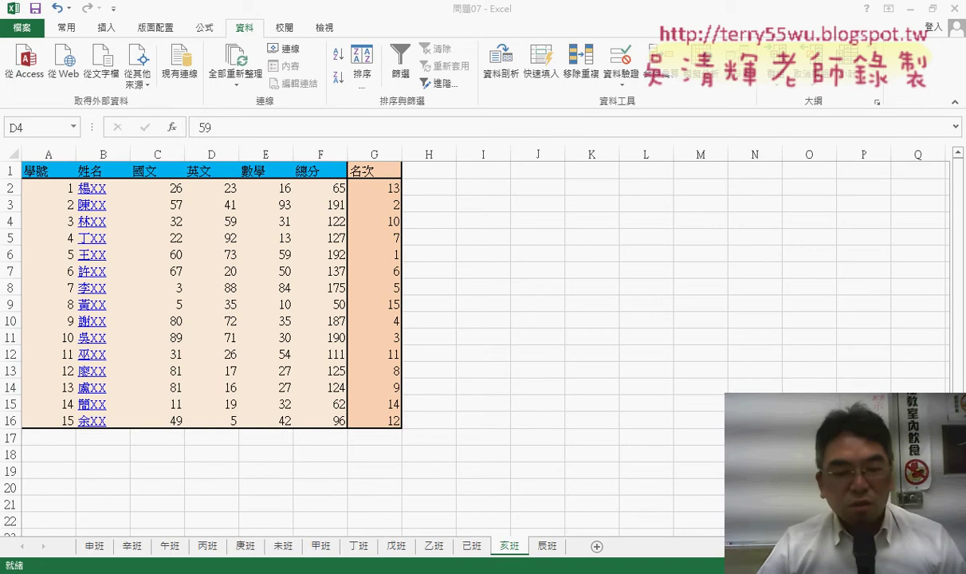
pyautogui.moveTo(151, 566)
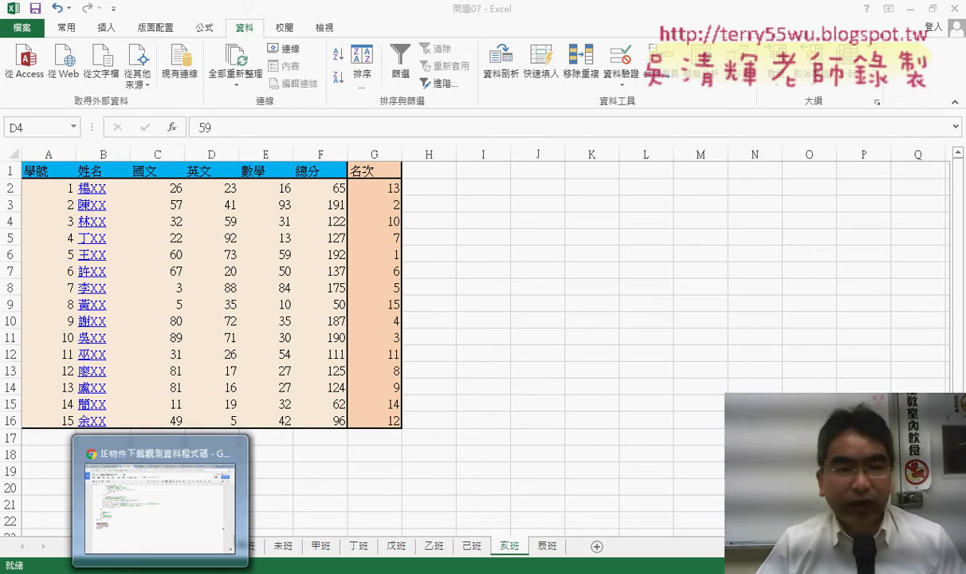
pyautogui.click(215, 429)
pyautogui.click(159, 13)
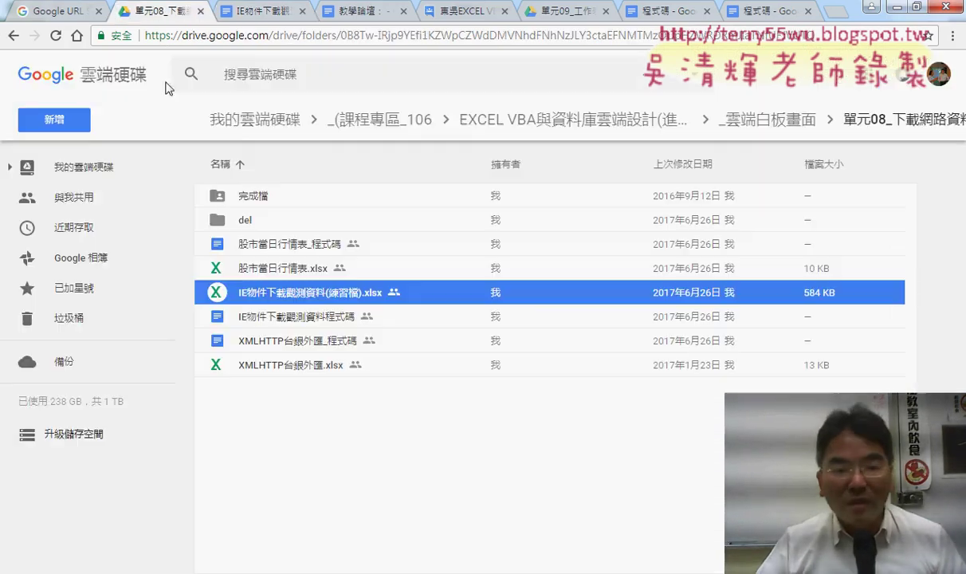
# Go up to the course folder and mark up the 單元09_工作表相關 and 單元10 folder names
pyautogui.click(14, 37)
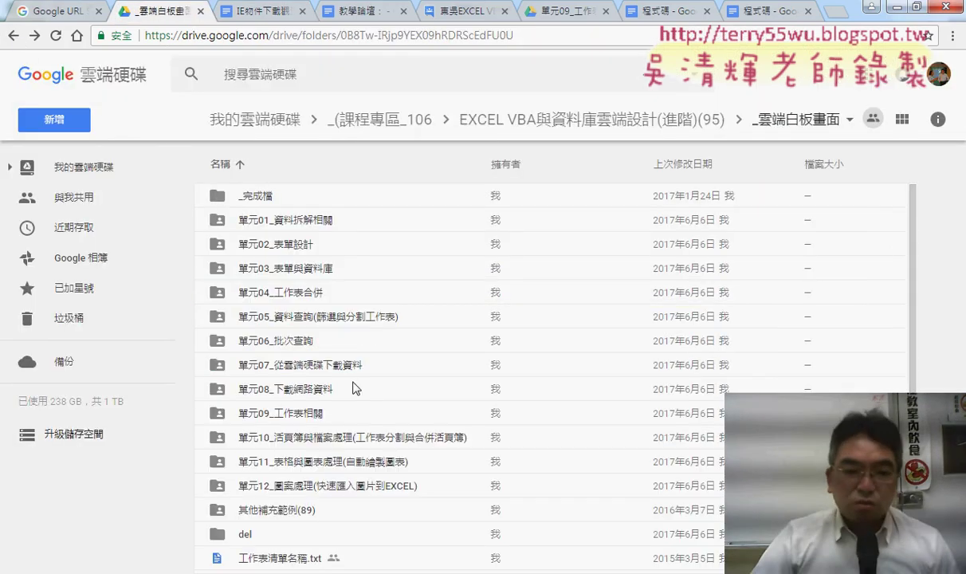
pyautogui.click(323, 414)
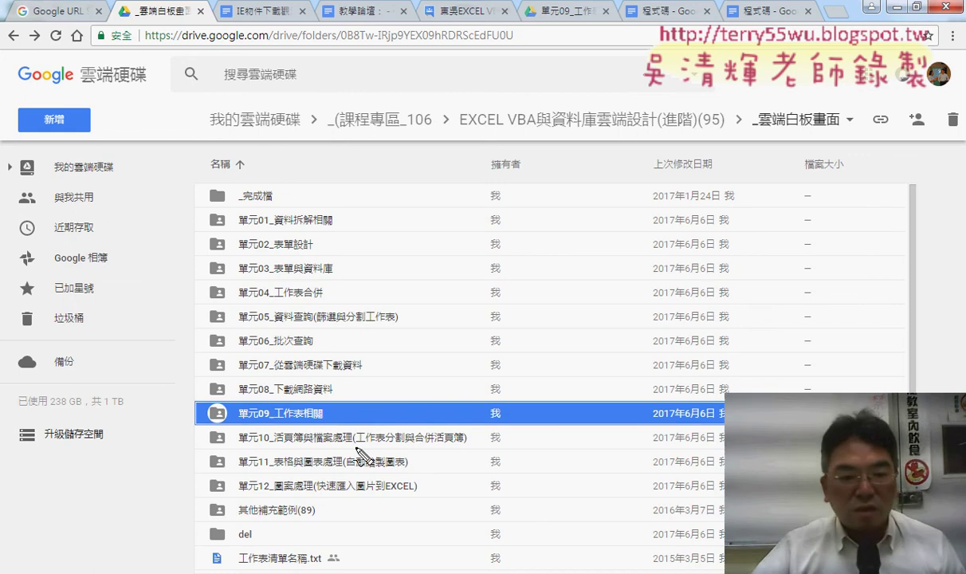
pyautogui.moveTo(443, 448)
pyautogui.mouseDown()
pyautogui.moveTo(451, 405)
pyautogui.moveTo(465, 441)
pyautogui.mouseUp()
pyautogui.moveTo(277, 423); pyautogui.dragTo(319, 424)
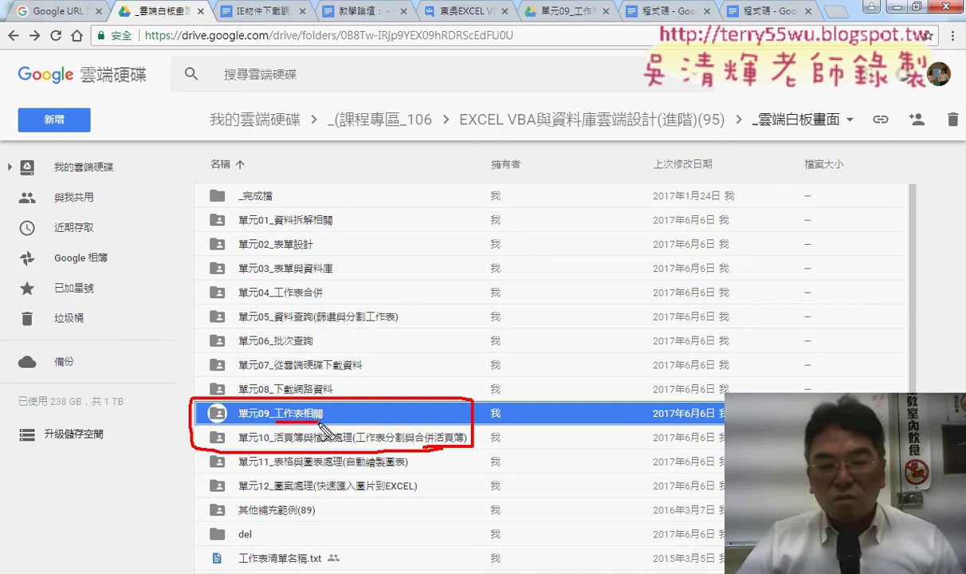
pyautogui.moveTo(355, 444); pyautogui.dragTo(402, 451)
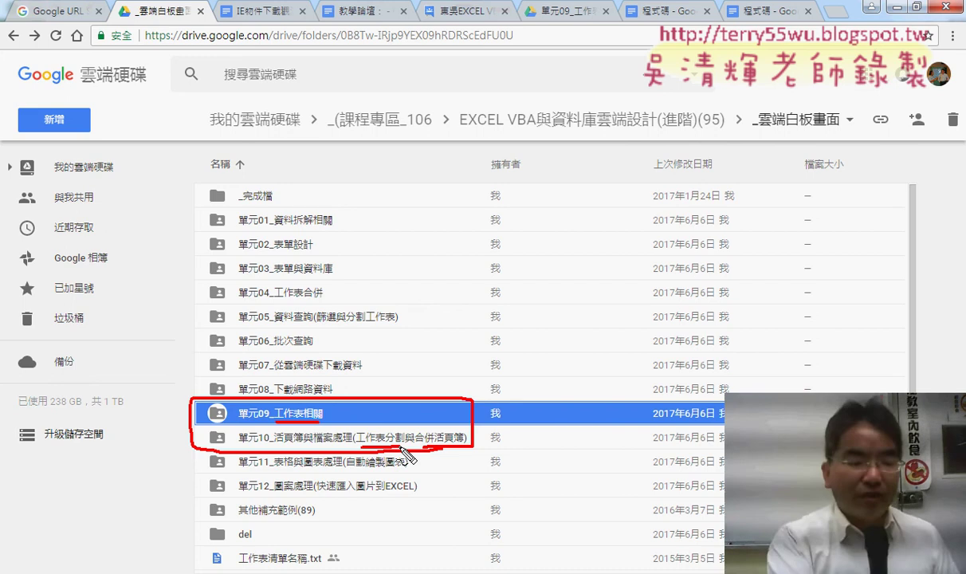
# Clear the annotations and bring the 問題07 workbook back into view
pyautogui.press('Escape')
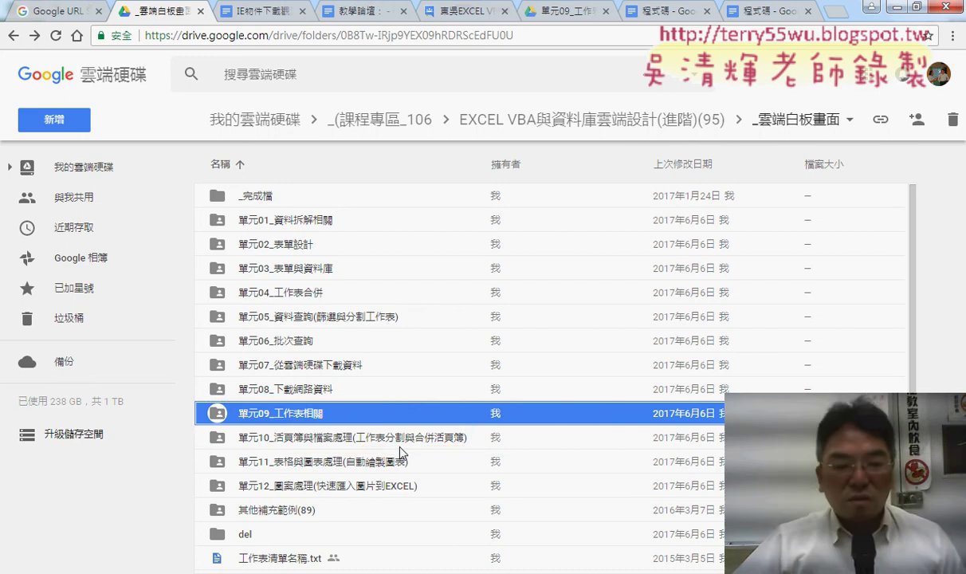
pyautogui.click(207, 571)
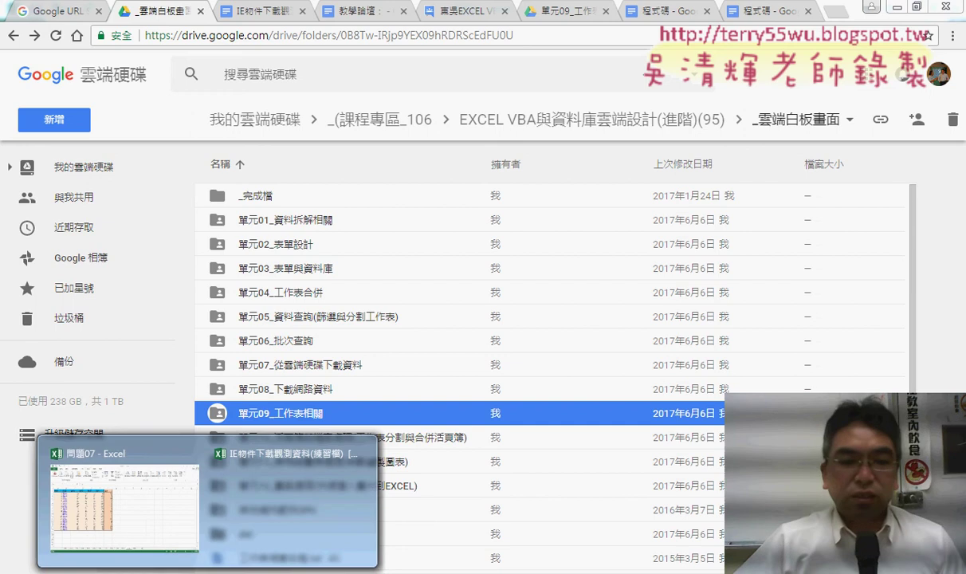
pyautogui.click(142, 514)
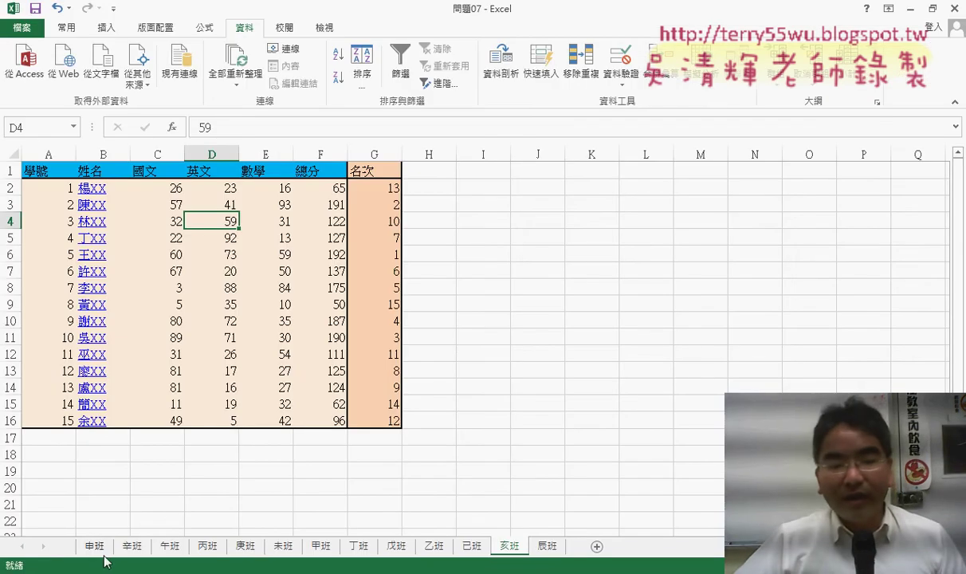
# Switch to the 辛班 sheet and loop around the 甲班, 申班 and 乙班 tabs
pyautogui.click(100, 548)
pyautogui.click(135, 548)
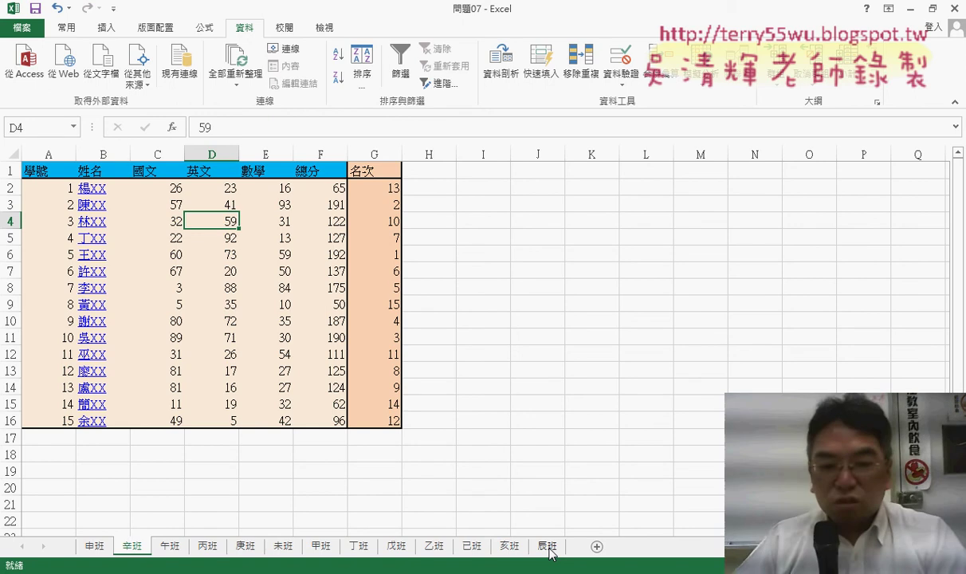
pyautogui.moveTo(550, 553)
pyautogui.mouseDown()
pyautogui.moveTo(68, 532)
pyautogui.moveTo(54, 554)
pyautogui.moveTo(110, 536)
pyautogui.mouseUp()
pyautogui.moveTo(418, 558)
pyautogui.mouseDown()
pyautogui.moveTo(448, 561)
pyautogui.moveTo(82, 524)
pyautogui.moveTo(98, 505)
pyautogui.mouseUp()
# Draw an arrow moving 乙班 beside 申班, clear the marks, and return to Google Drive
pyautogui.moveTo(82, 524); pyautogui.dragTo(134, 527)
pyautogui.press('Escape')
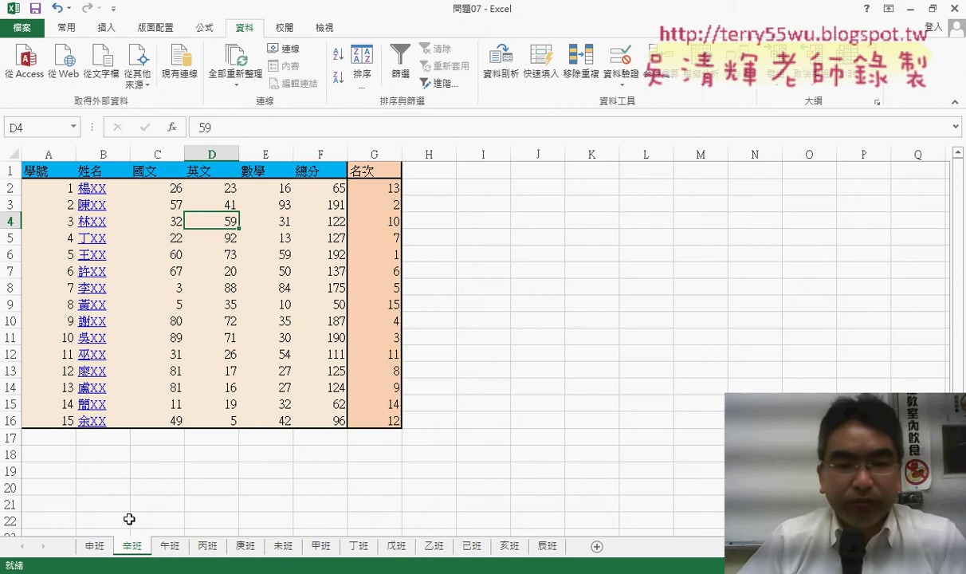
pyautogui.hotkey('alt', 'Tab')
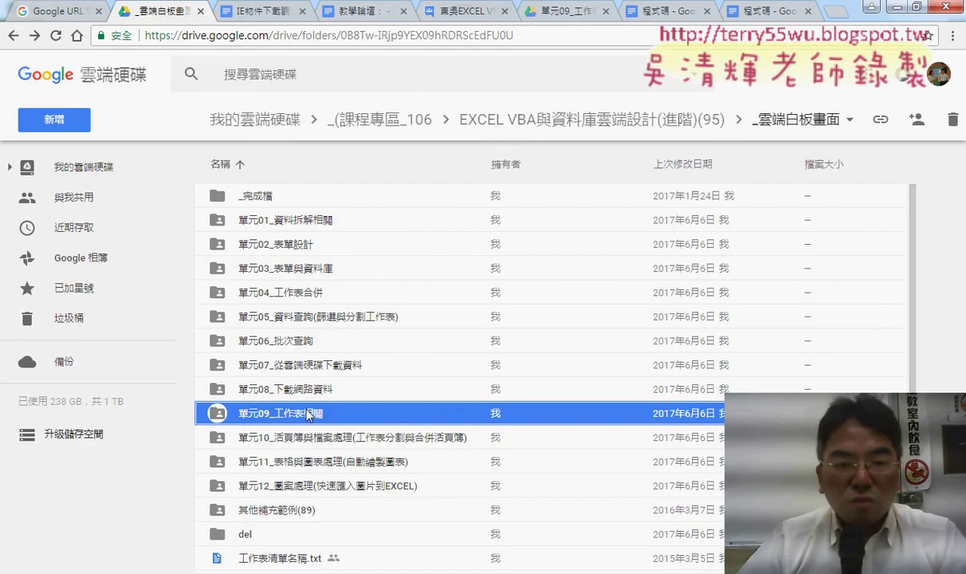
# Open the 單元09_工作表相關 folder and then its 程式碼 Google Doc
pyautogui.doubleClick(308, 414)
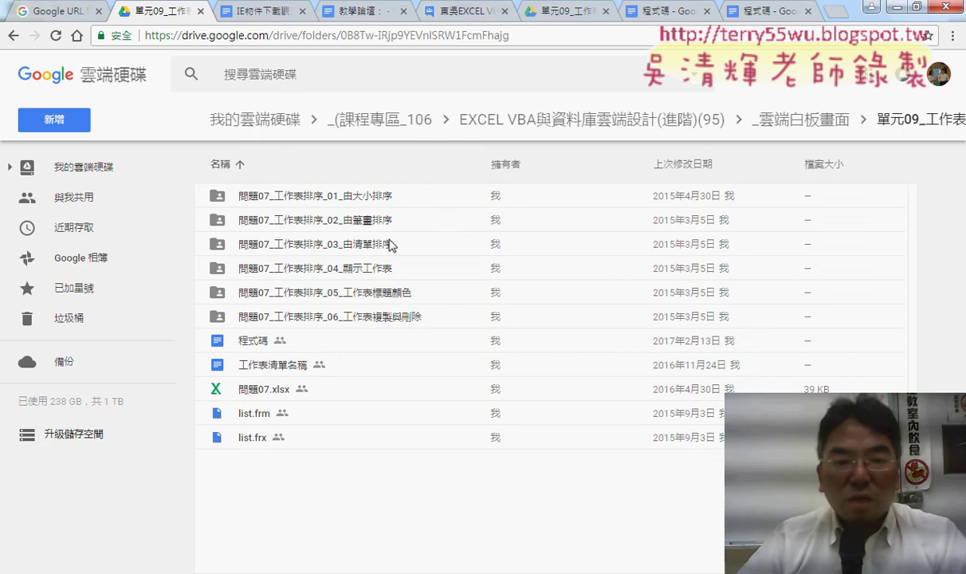
pyautogui.doubleClick(275, 341)
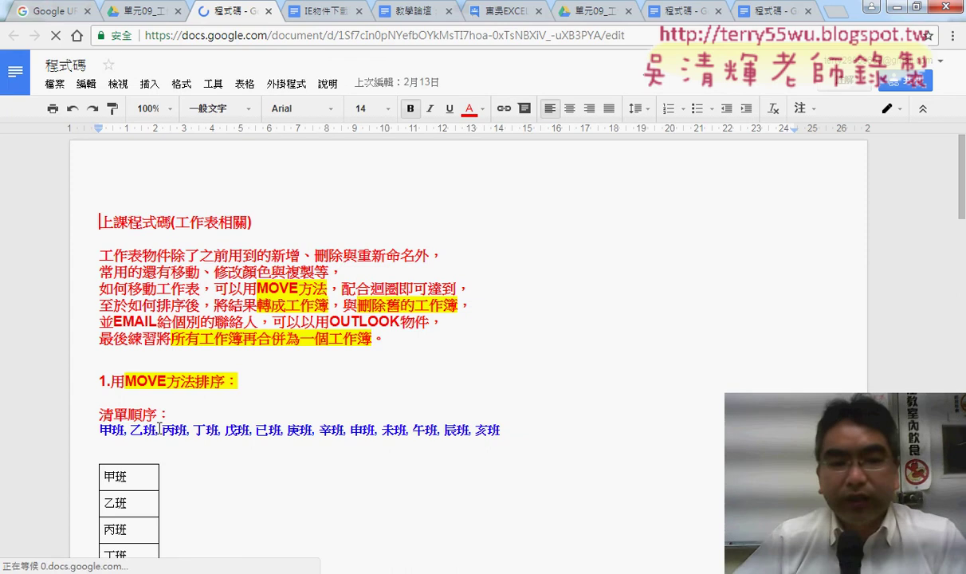
# Highlight MOVE, scroll through the class list, table and sorting code, then return to 問題07
pyautogui.moveTo(125, 381); pyautogui.dragTo(166, 381)
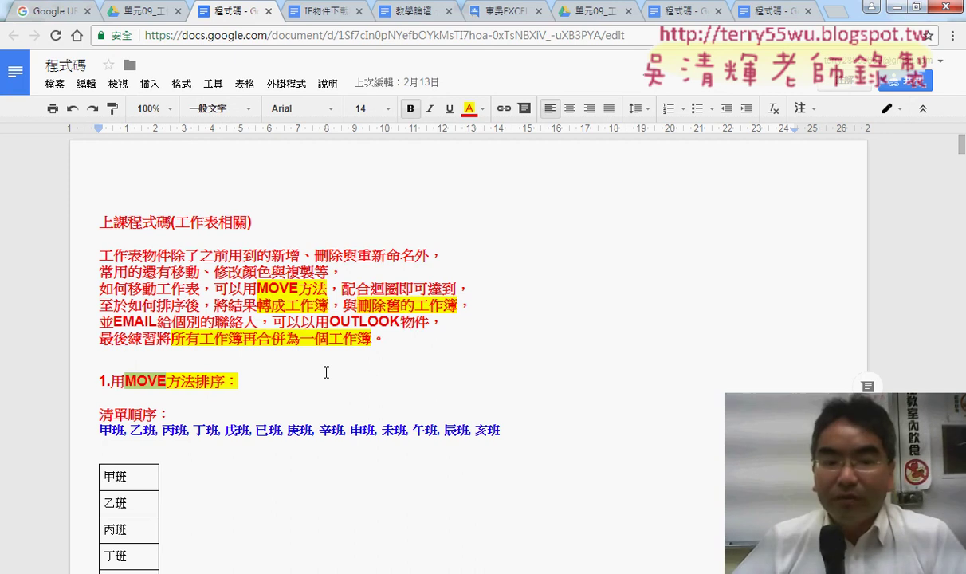
pyautogui.scroll(-3, 565, 399)
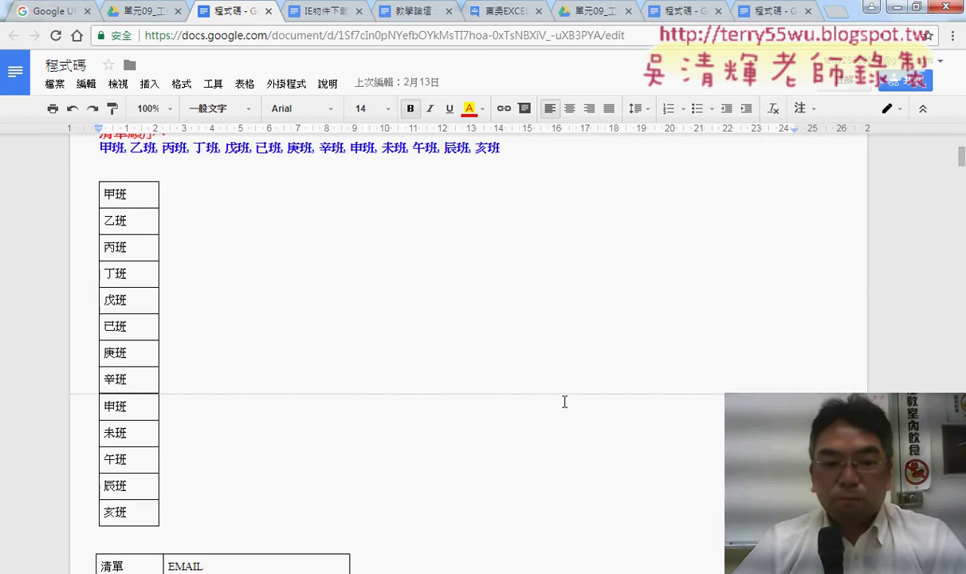
pyautogui.scroll(-2, 565, 400)
pyautogui.scroll(-3, 565, 401)
pyautogui.scroll(-3, 564, 401)
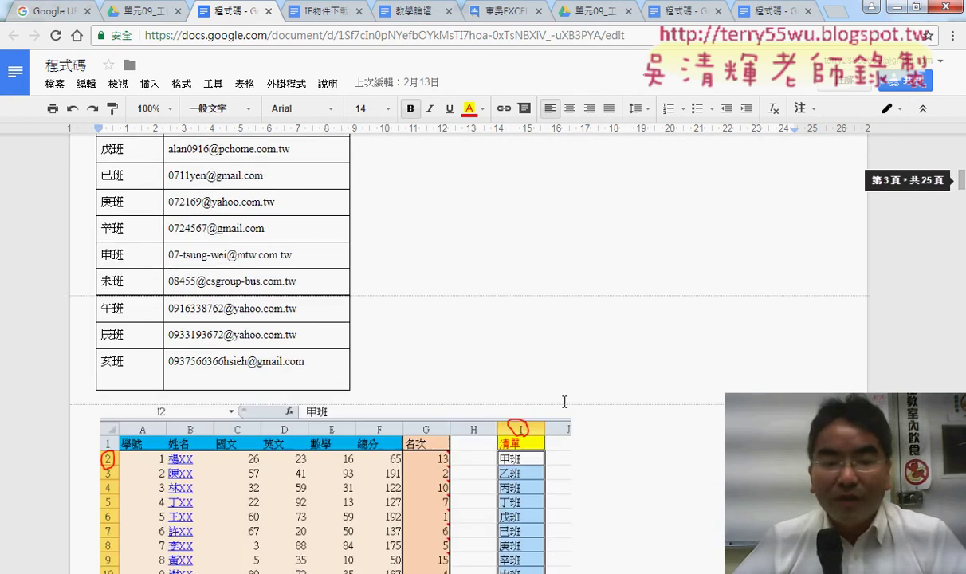
pyautogui.scroll(-3, 564, 401)
pyautogui.scroll(-1, 563, 401)
pyautogui.scroll(-2, 563, 401)
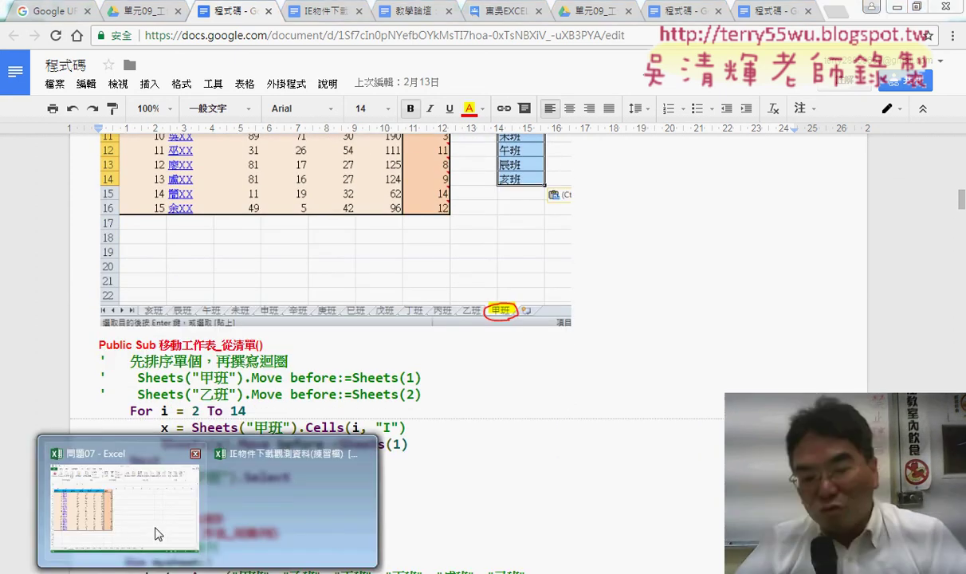
pyautogui.click(145, 499)
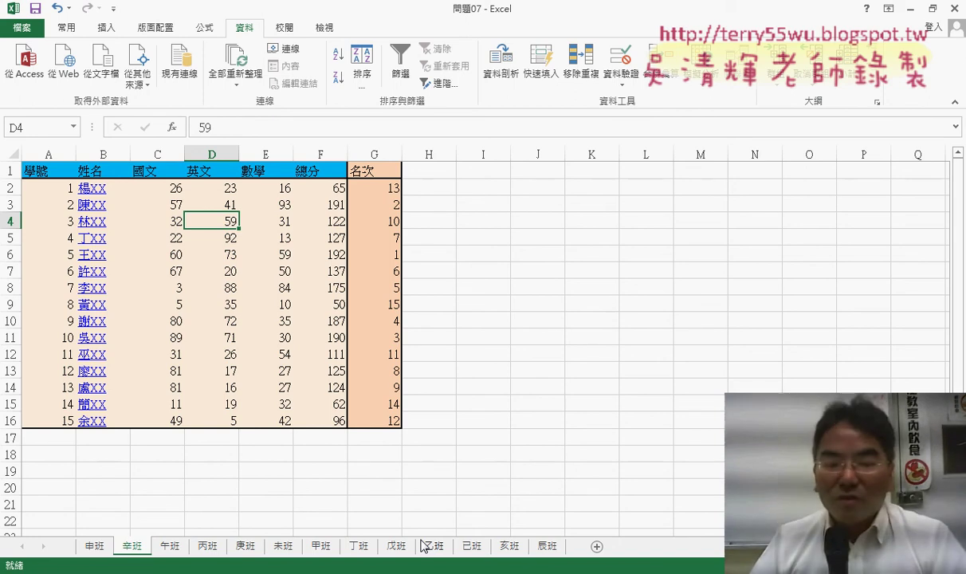
# Back in 程式碼, select the whole 清單/EMAIL class table from 甲班 to the last row
pyautogui.hotkey('alt', 'Tab')
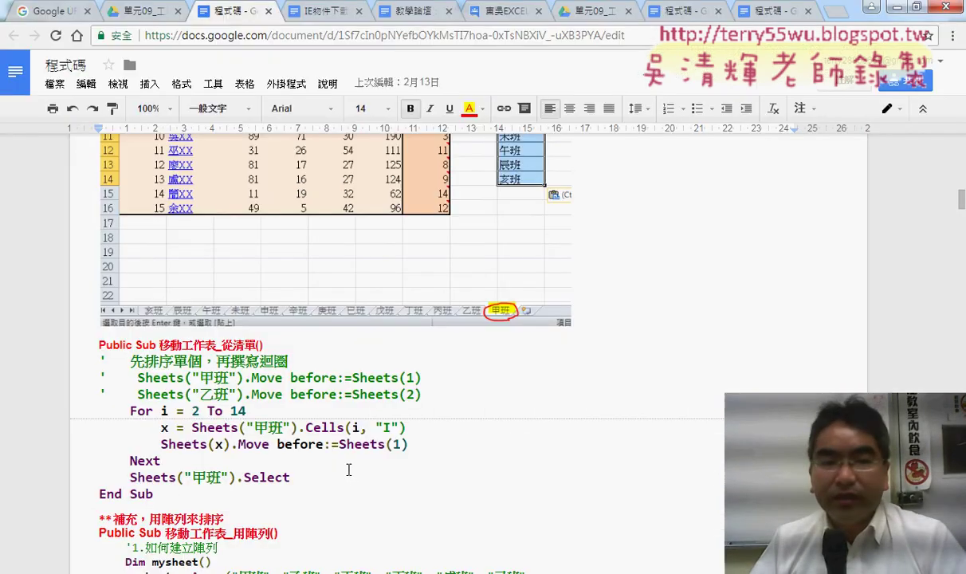
pyautogui.scroll(1, 349, 469)
pyautogui.scroll(3, 349, 469)
pyautogui.scroll(2, 348, 469)
pyautogui.scroll(1, 346, 468)
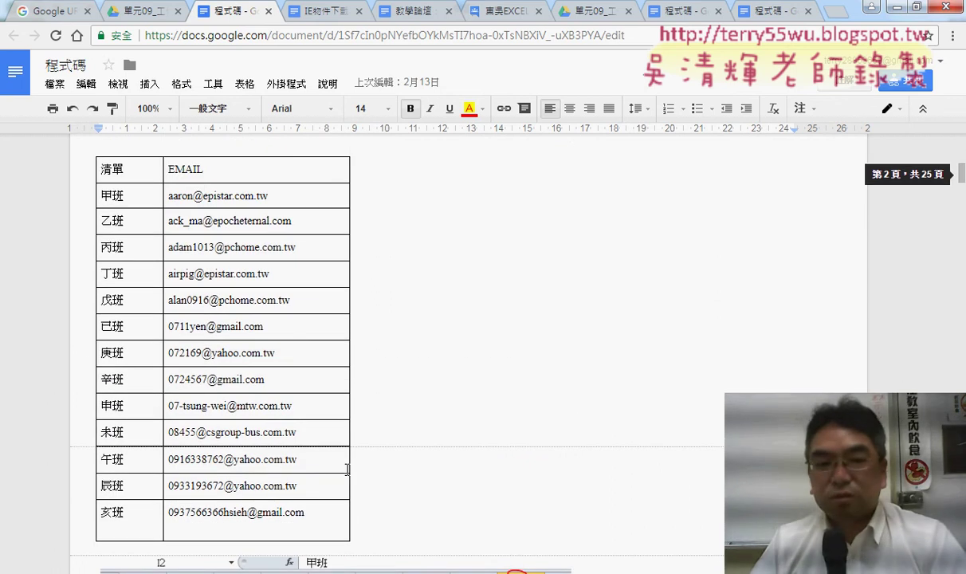
pyautogui.moveTo(96, 184); pyautogui.dragTo(255, 507)
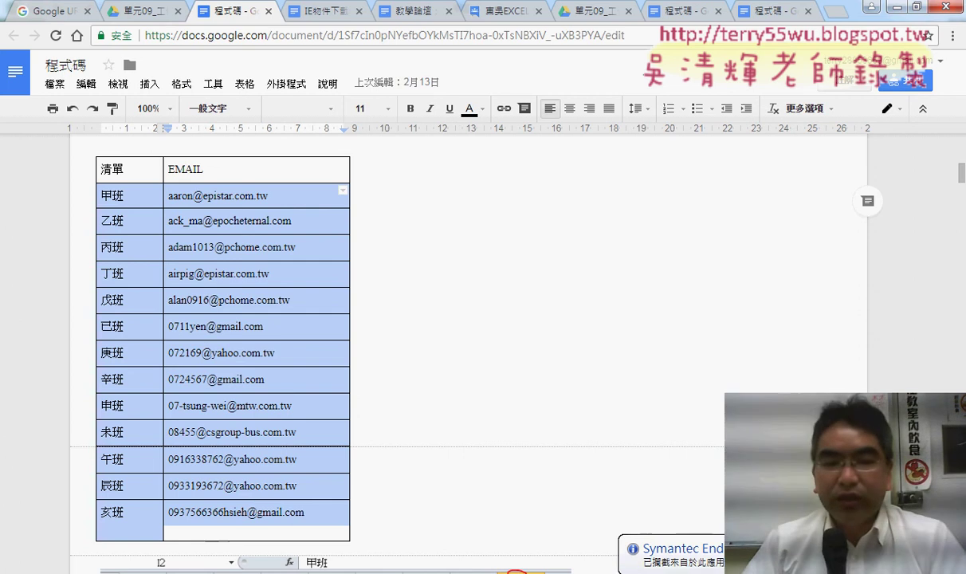
# Glance at 問題07, then go via the IE物件下載 document to the 東吳EXCEL Google Groups post
pyautogui.moveTo(162, 558)
pyautogui.click(132, 516)
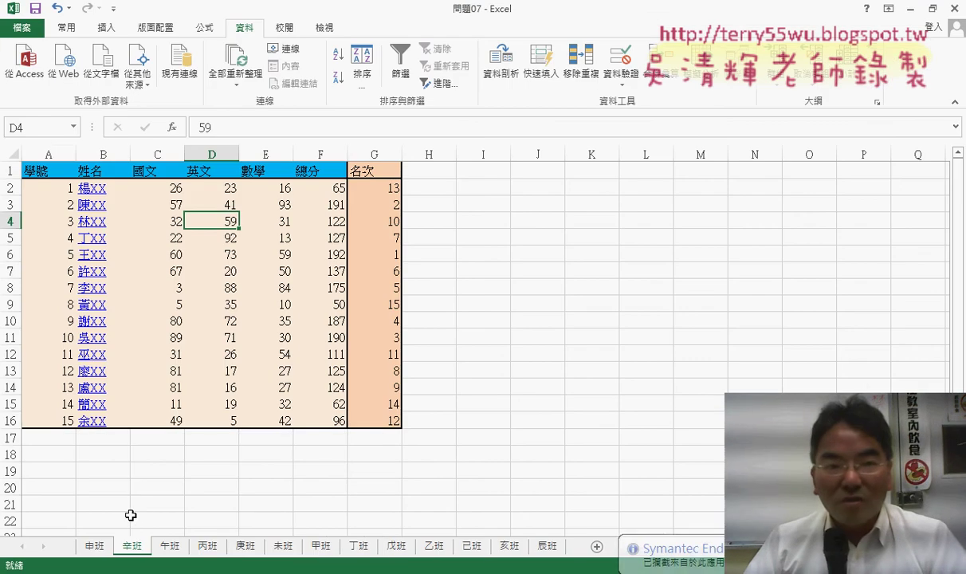
pyautogui.hotkey('alt', 'Tab')
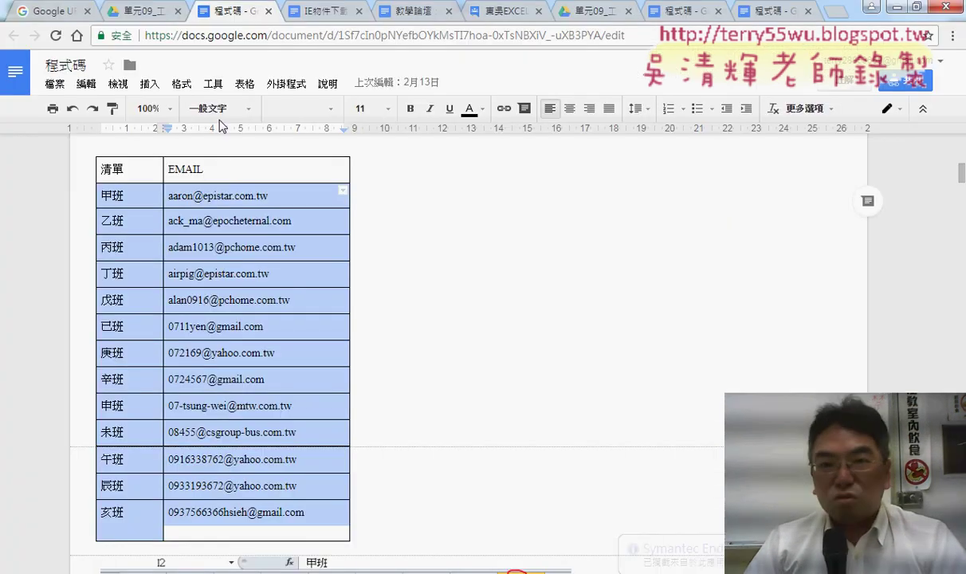
pyautogui.click(325, 16)
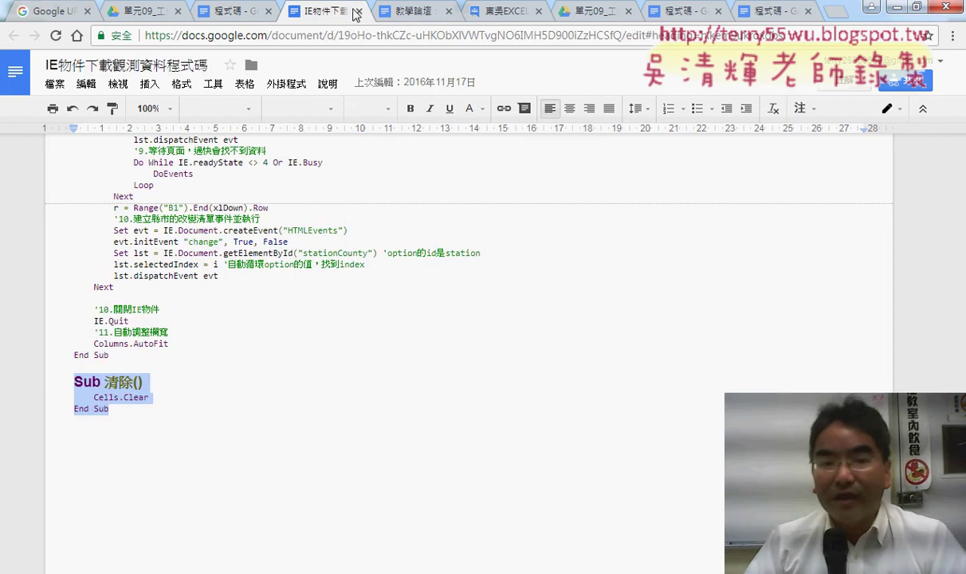
pyautogui.click(474, 14)
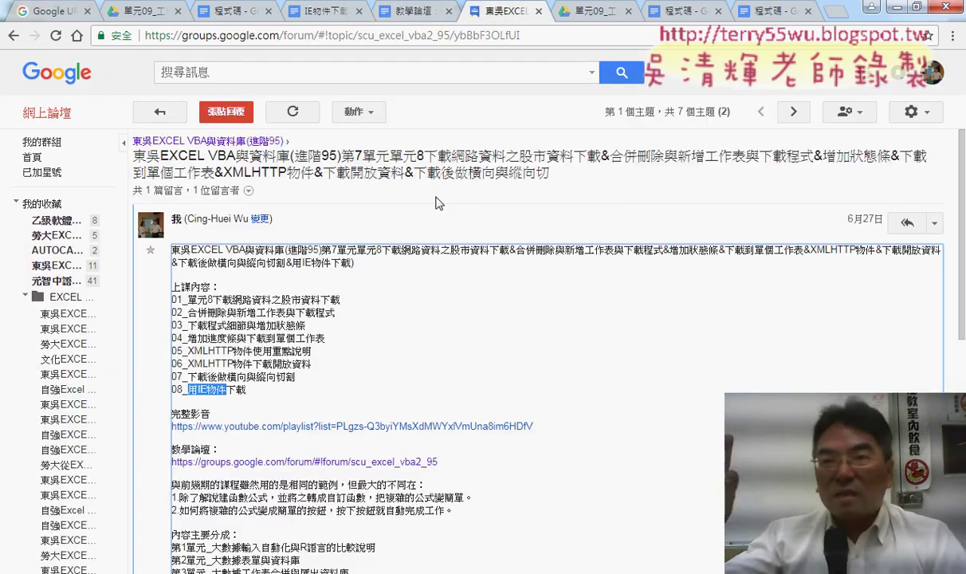